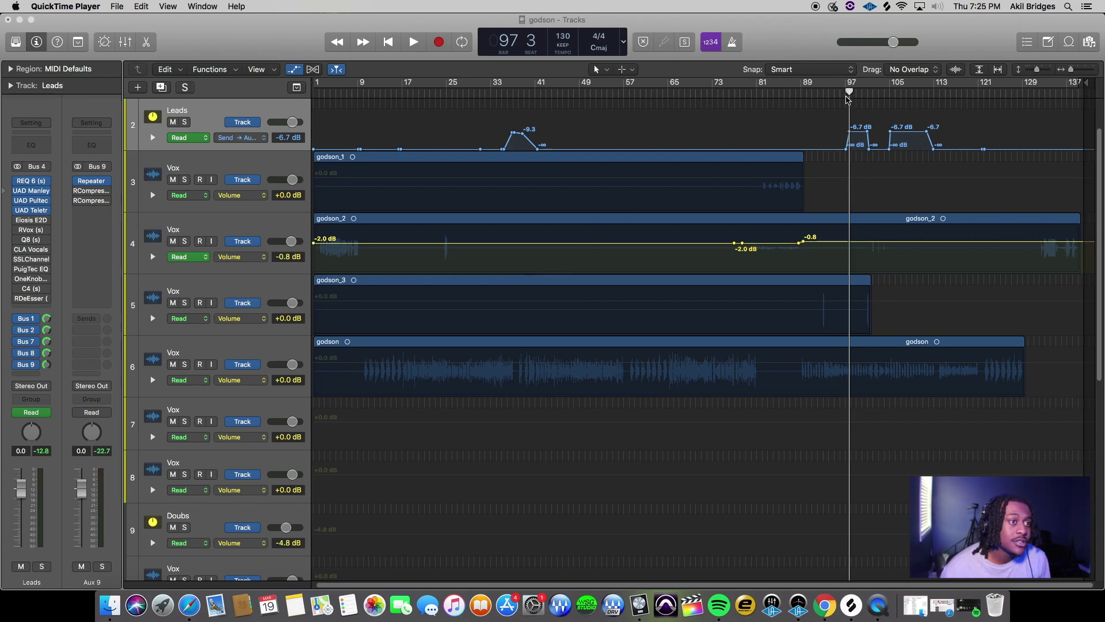
Place the playhead at bar 103 and start playback to hear the vocals in the mix
drag(847, 98, 839, 97)
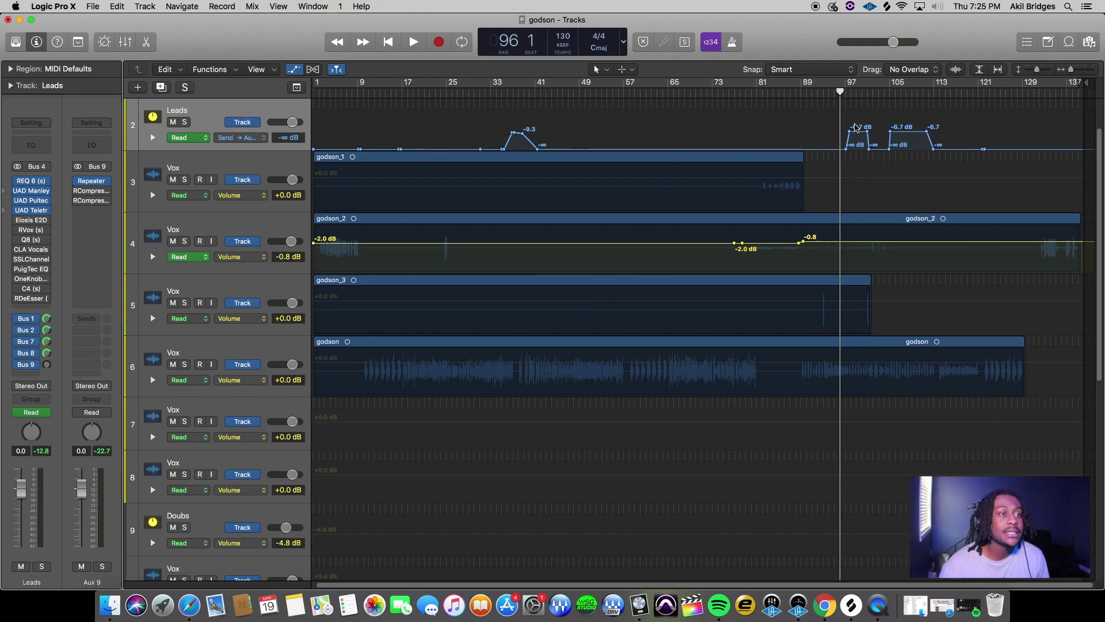
click(884, 92)
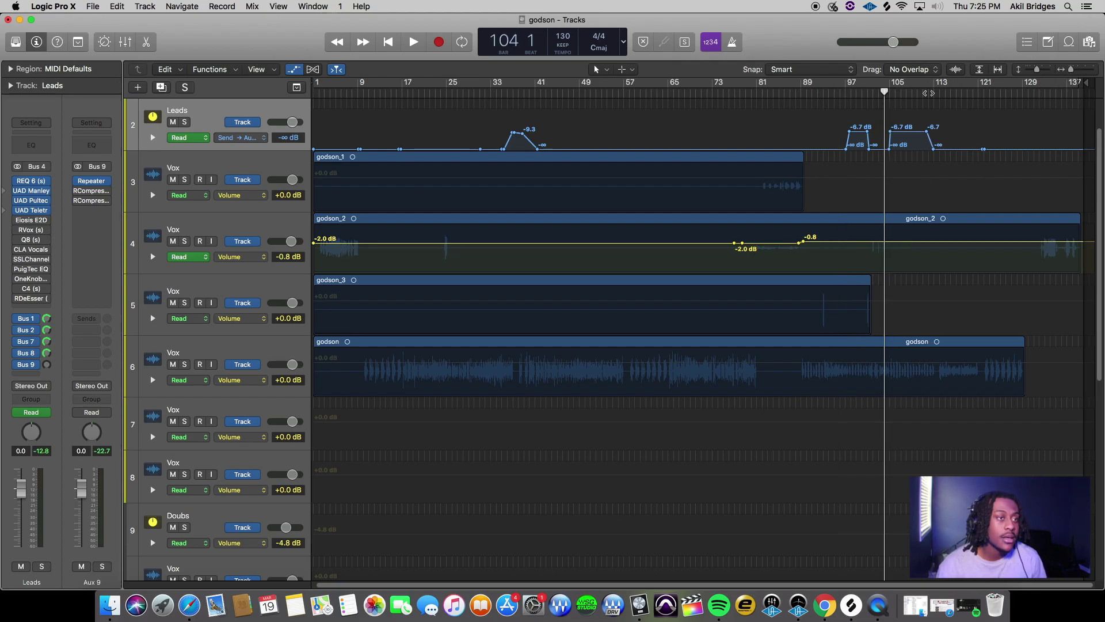
click(878, 92)
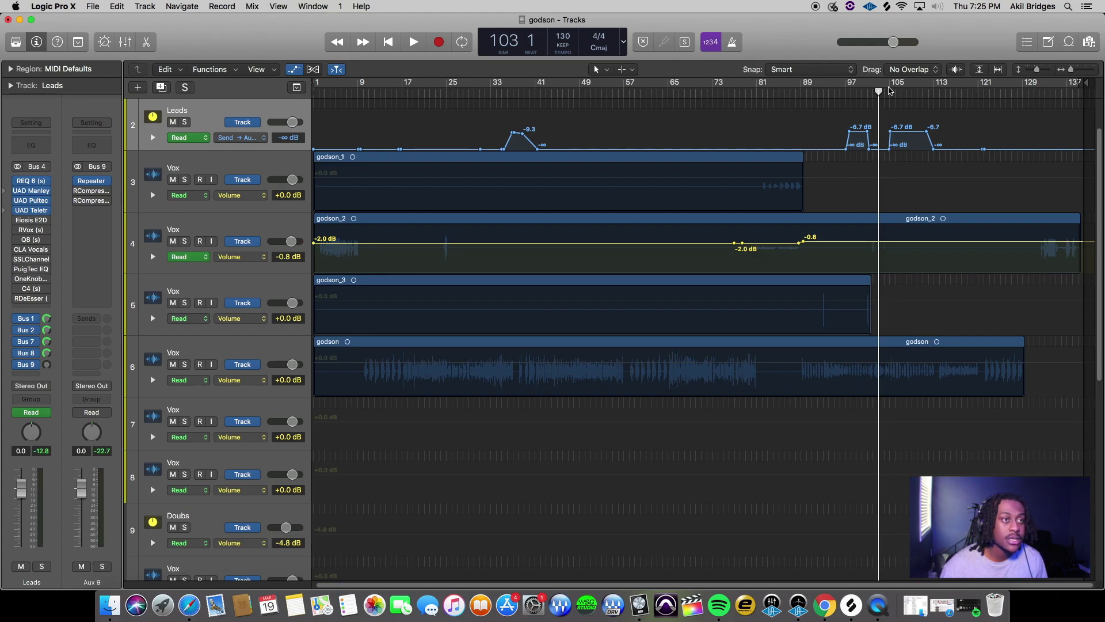
key(space)
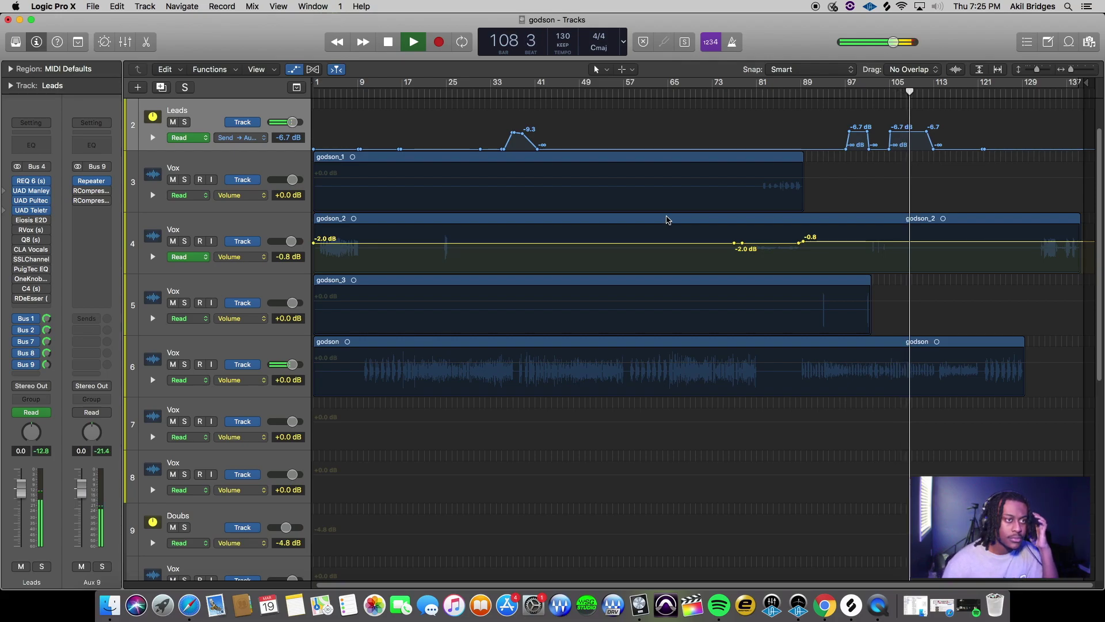
Bring the Beat track to the top of the track list and stop playback at bar 113
scroll(972, 155, down, 1)
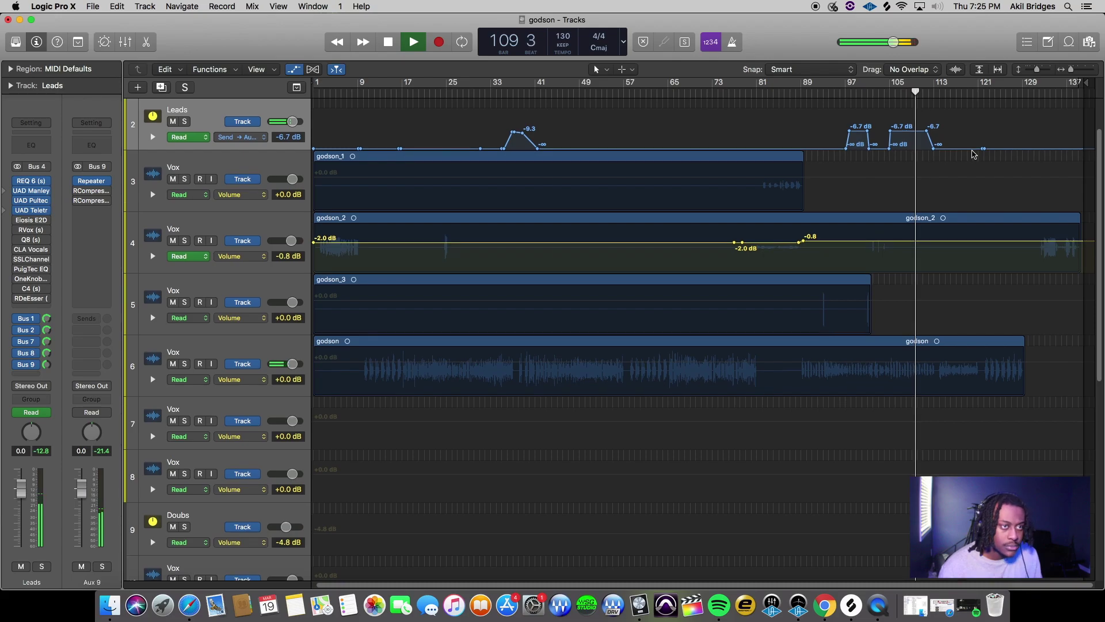
scroll(964, 153, down, 5)
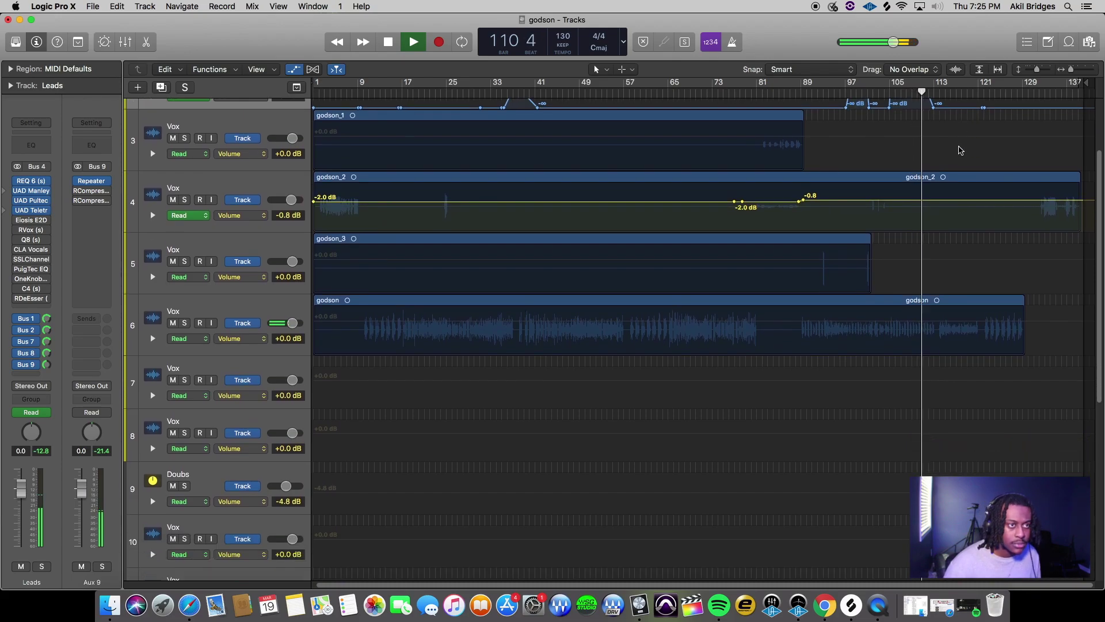
scroll(957, 154, up, 5)
scroll(955, 155, up, 6)
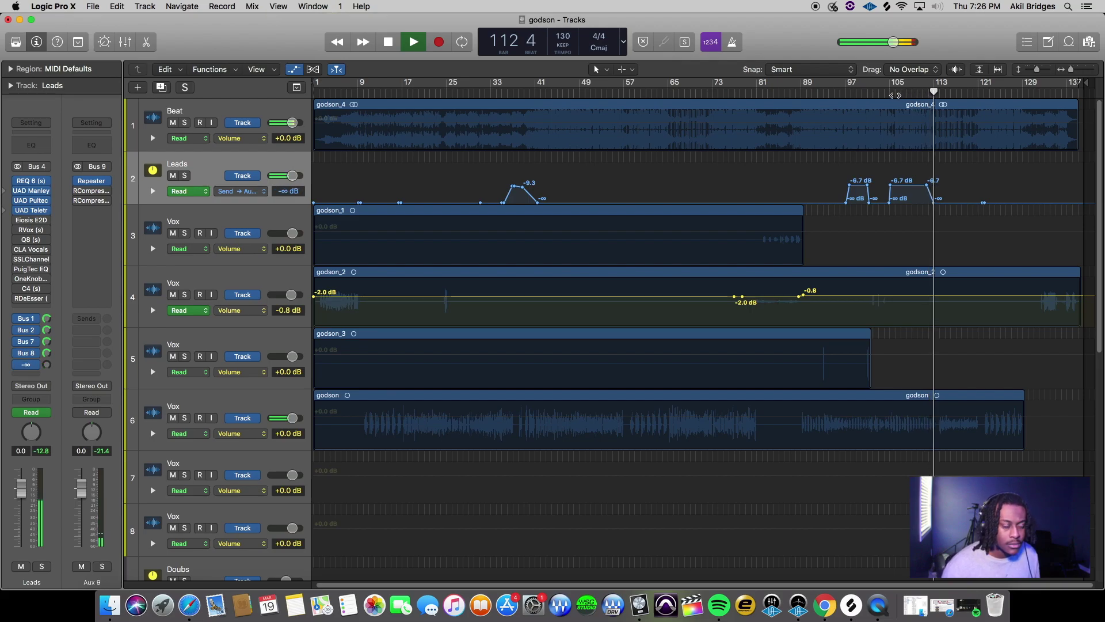
key(space)
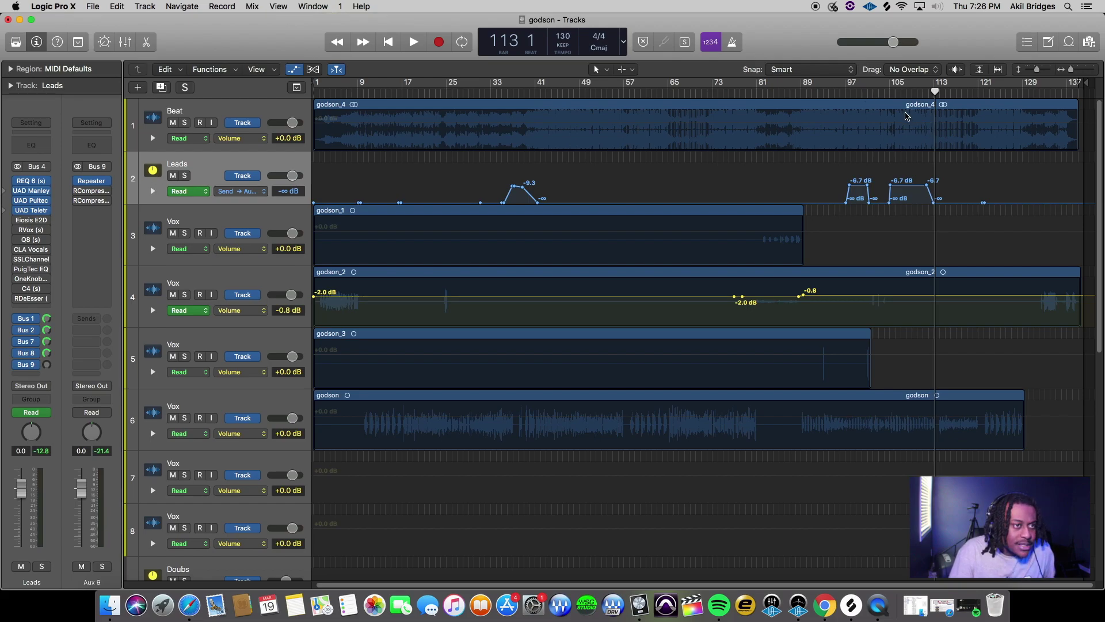
Add a Leads send routed to Bus 10, creating Aux 10
click(896, 97)
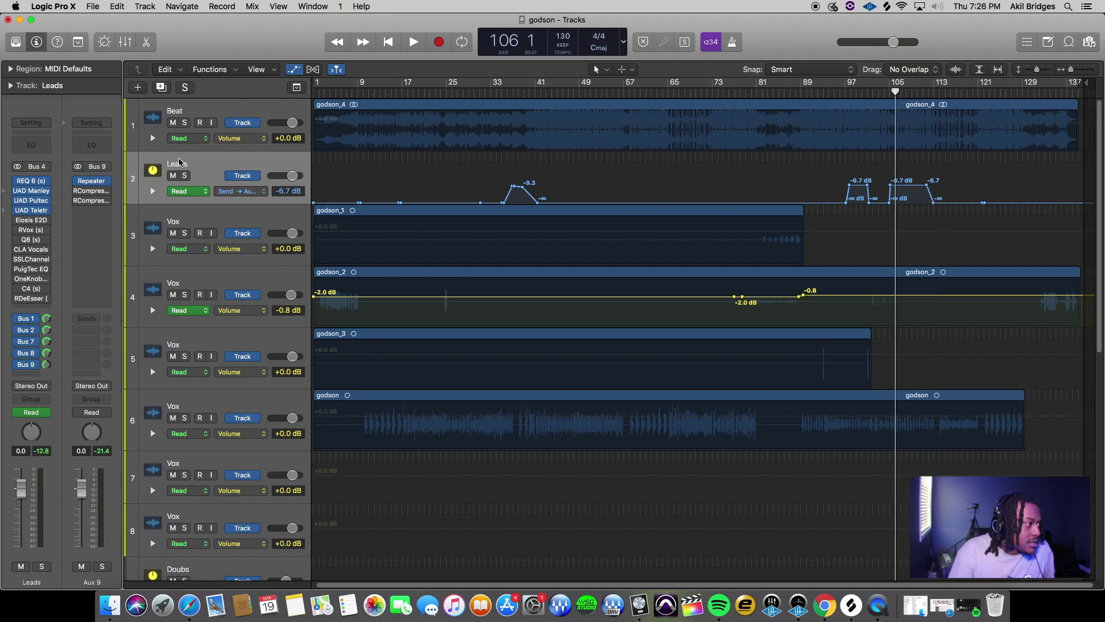
click(35, 367)
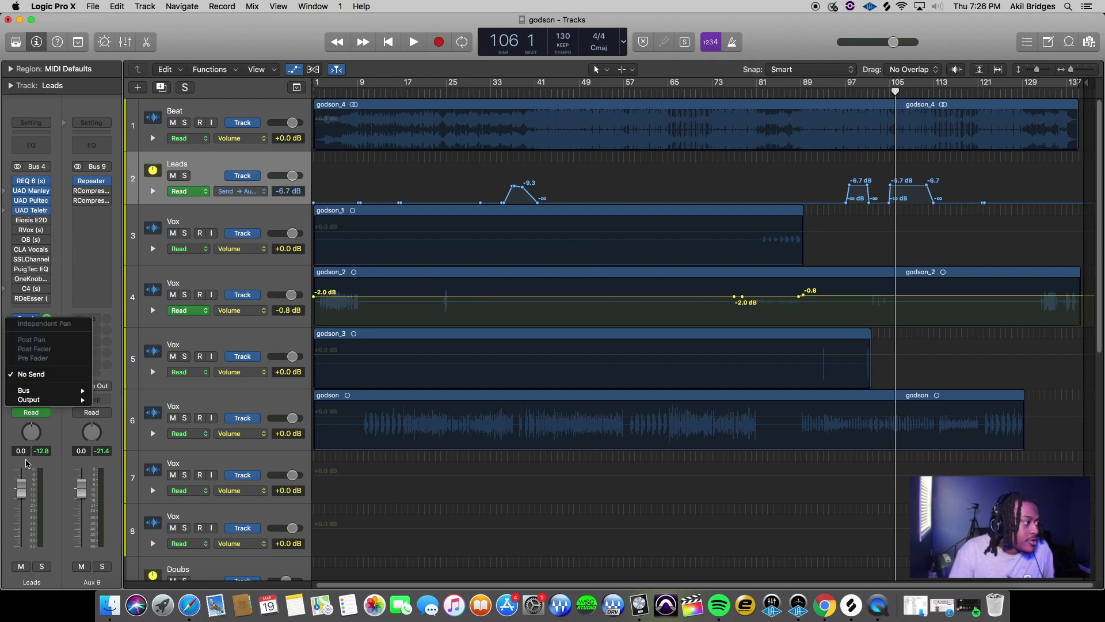
mouse_move(54, 390)
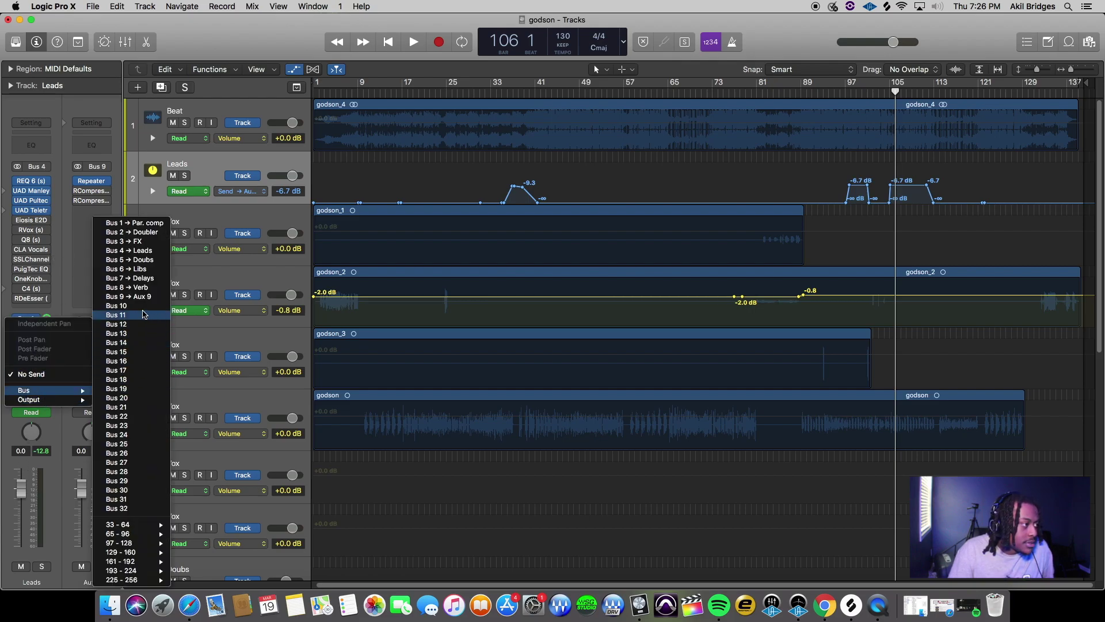
click(117, 306)
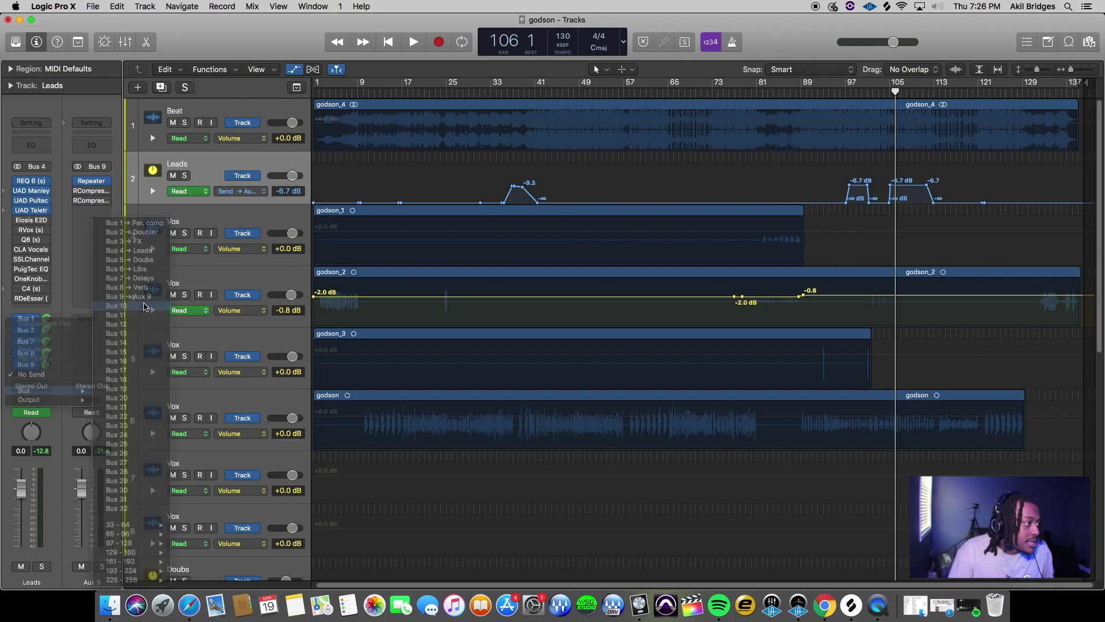
Insert a stereo Repeater delay in Aux 10's first effect slot
click(82, 172)
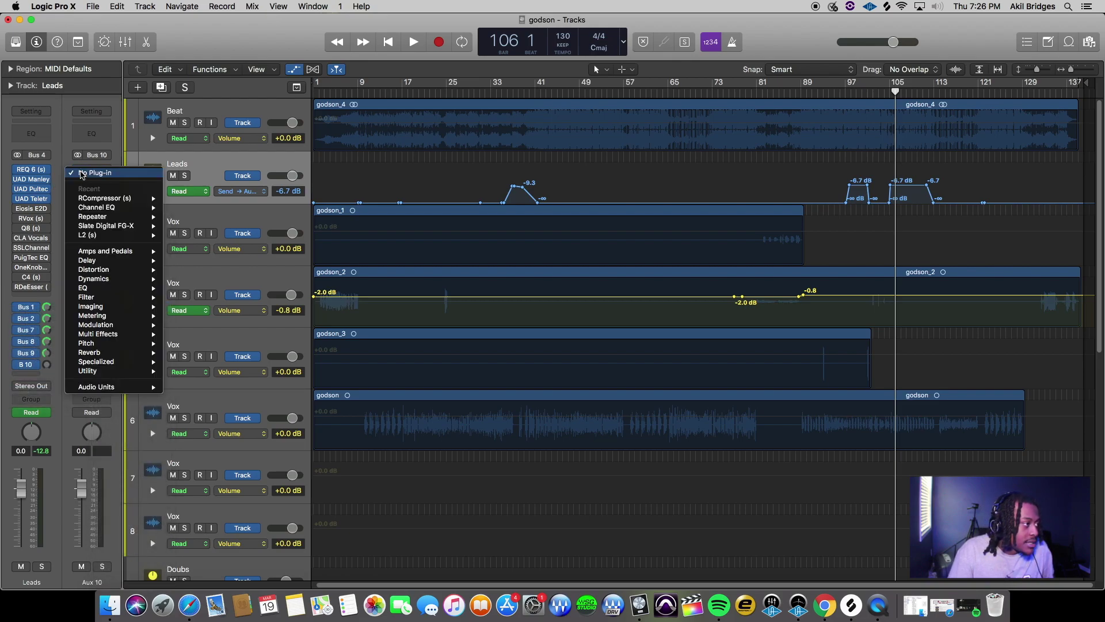
mouse_move(144, 217)
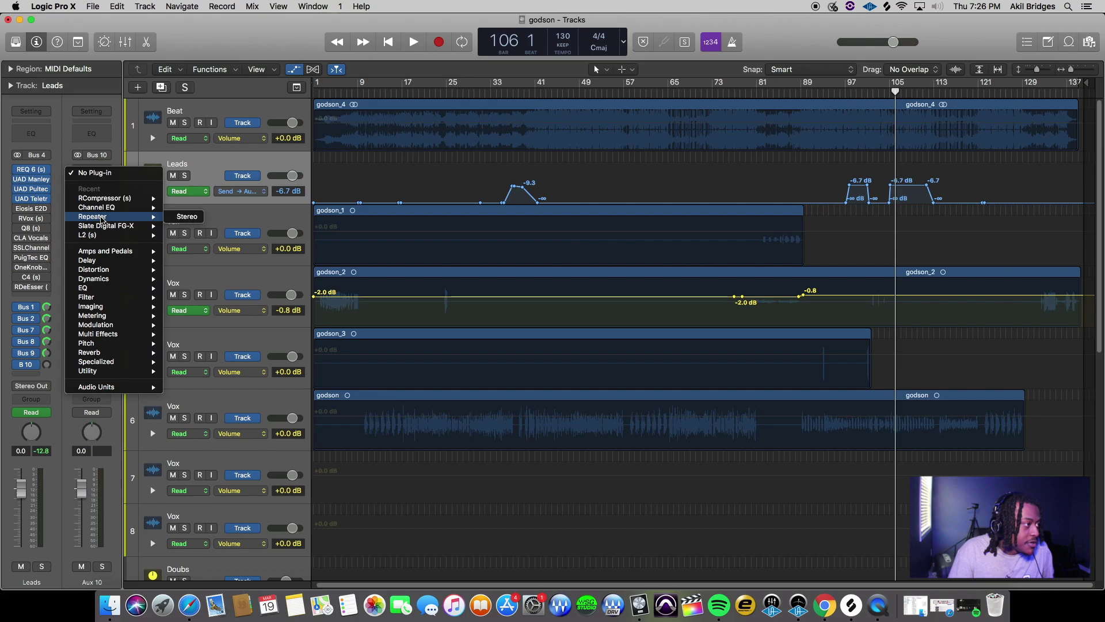
click(182, 217)
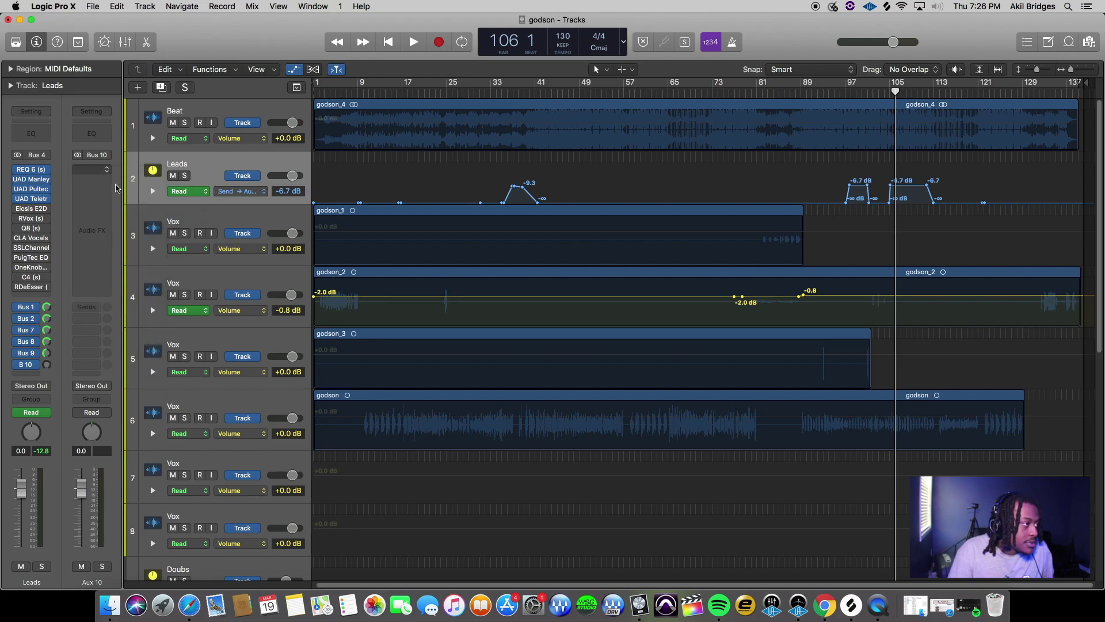
drag(330, 80, 611, 126)
Add a stereo RCompressor after the Repeater on Aux 10 and close its editor
click(95, 183)
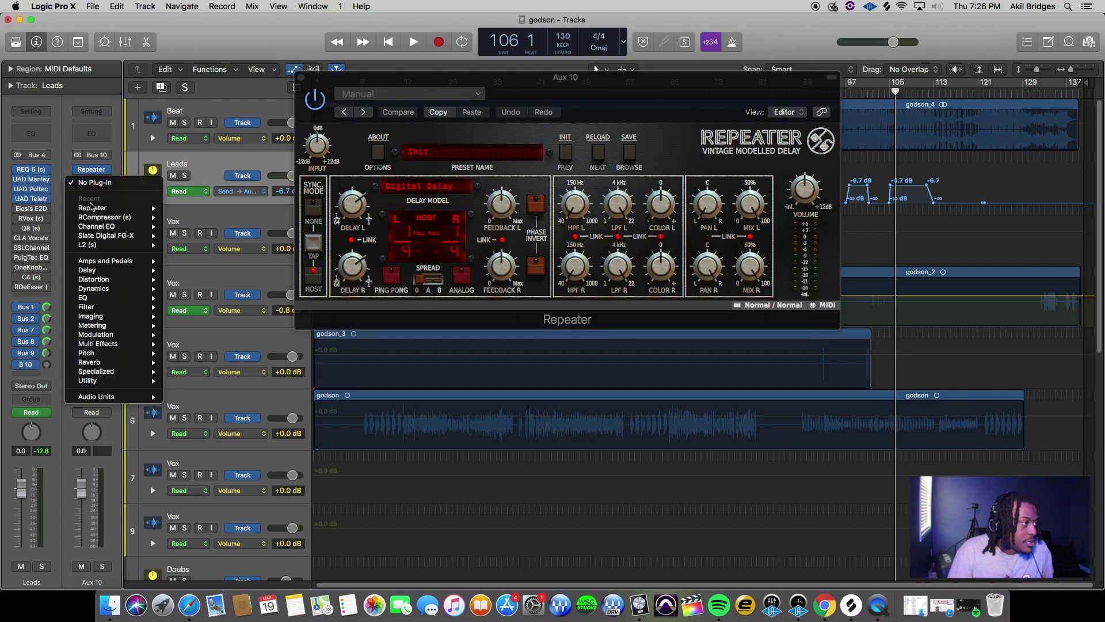
mouse_move(94, 227)
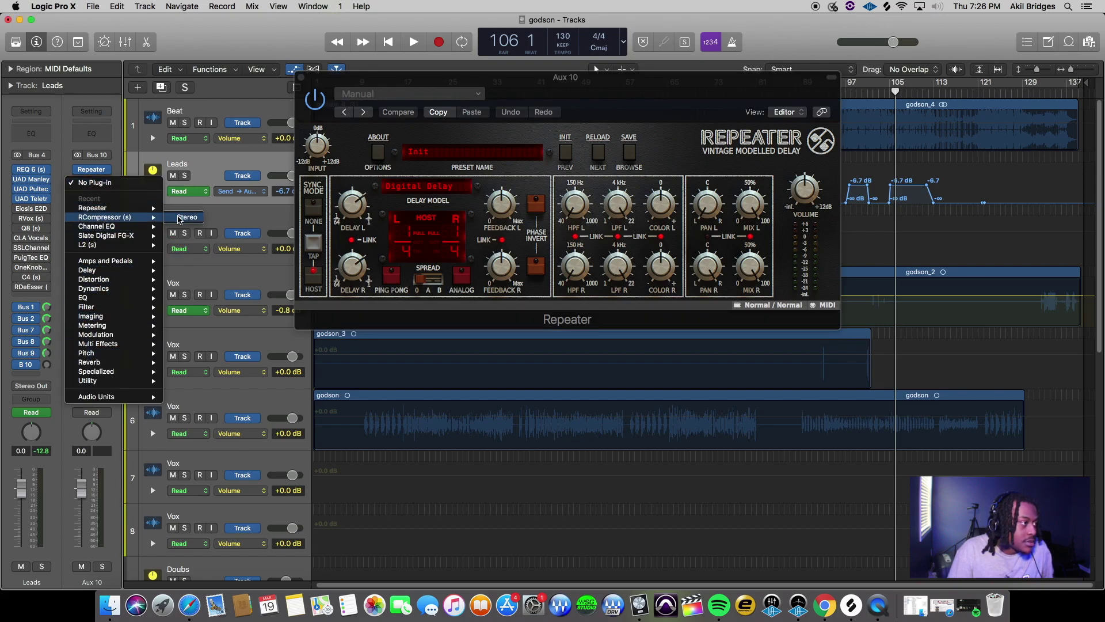
click(179, 219)
drag(179, 26, 180, 76)
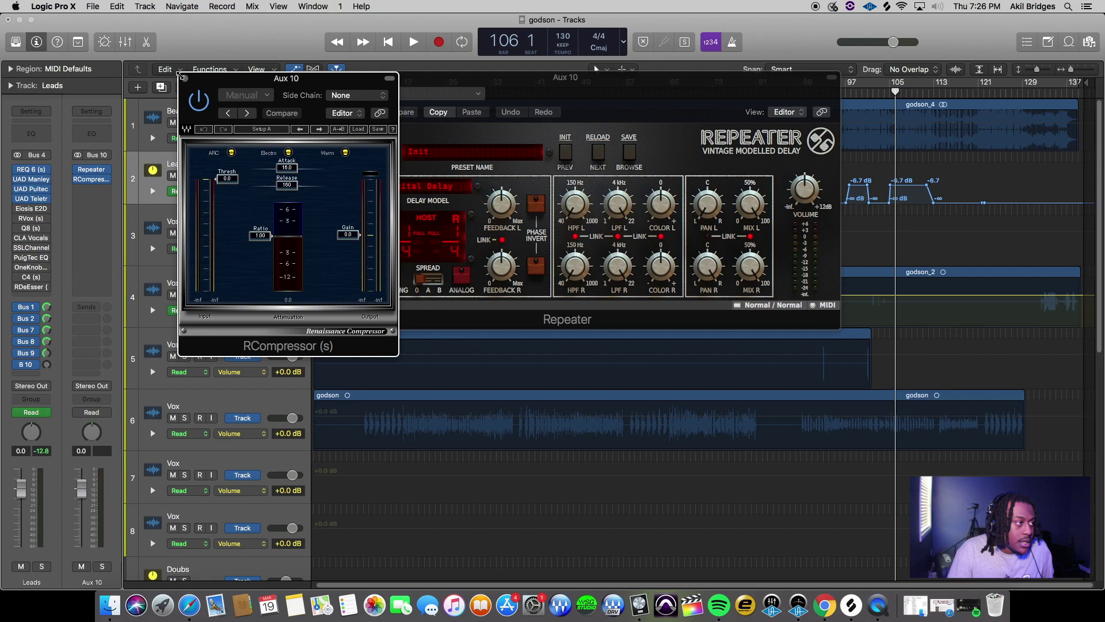
click(183, 77)
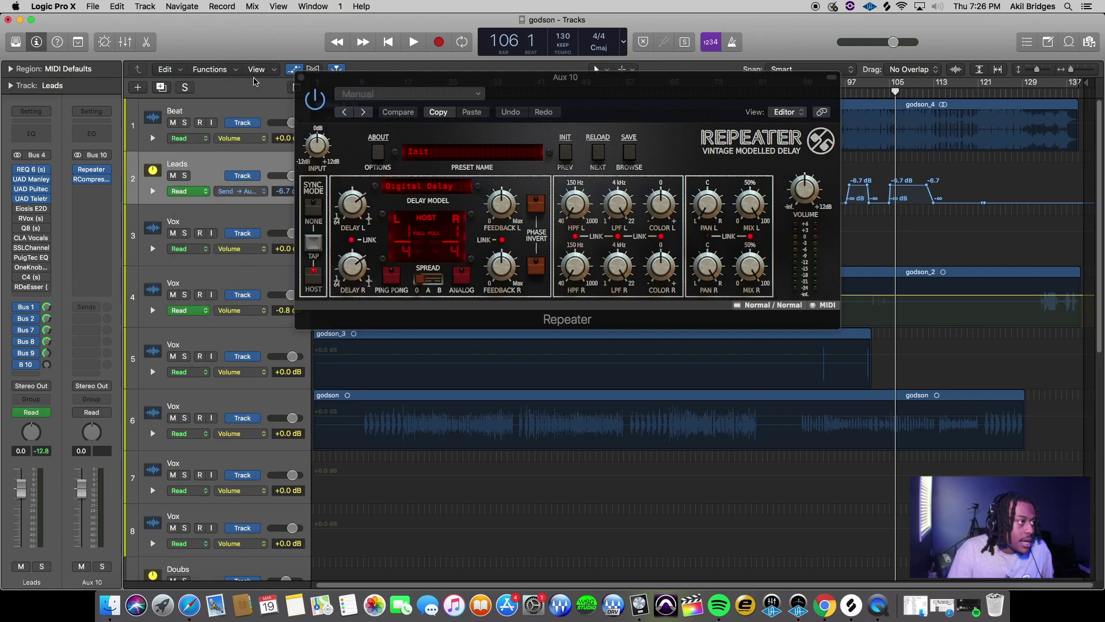
Show the Leads Aux 10 send automation lane and ramp it up to about +1.9 dB near bar 97
click(300, 79)
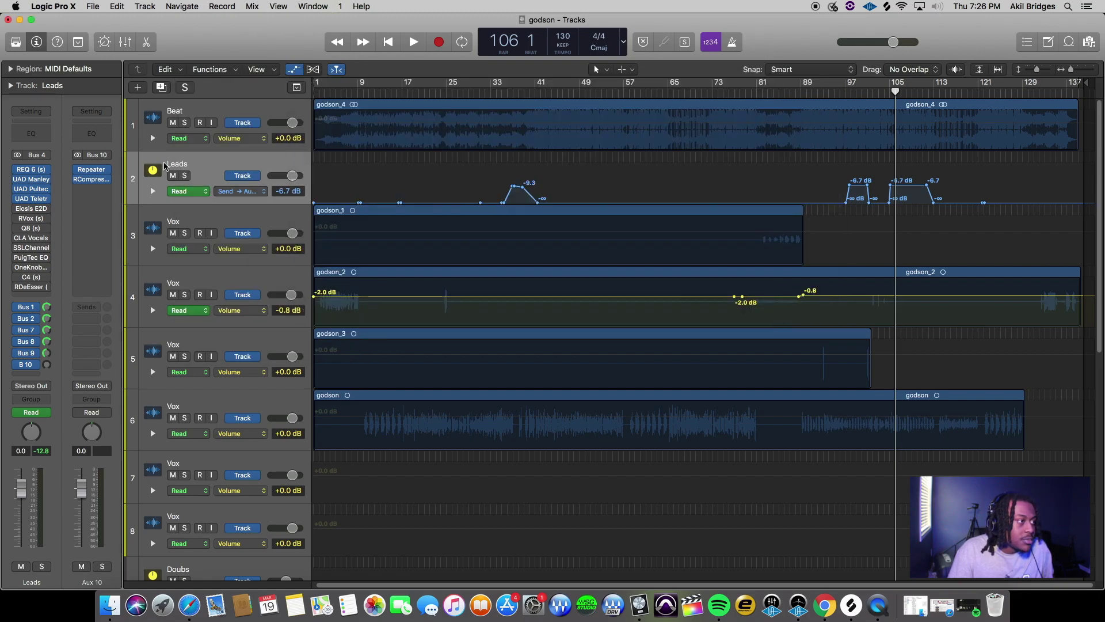
click(258, 194)
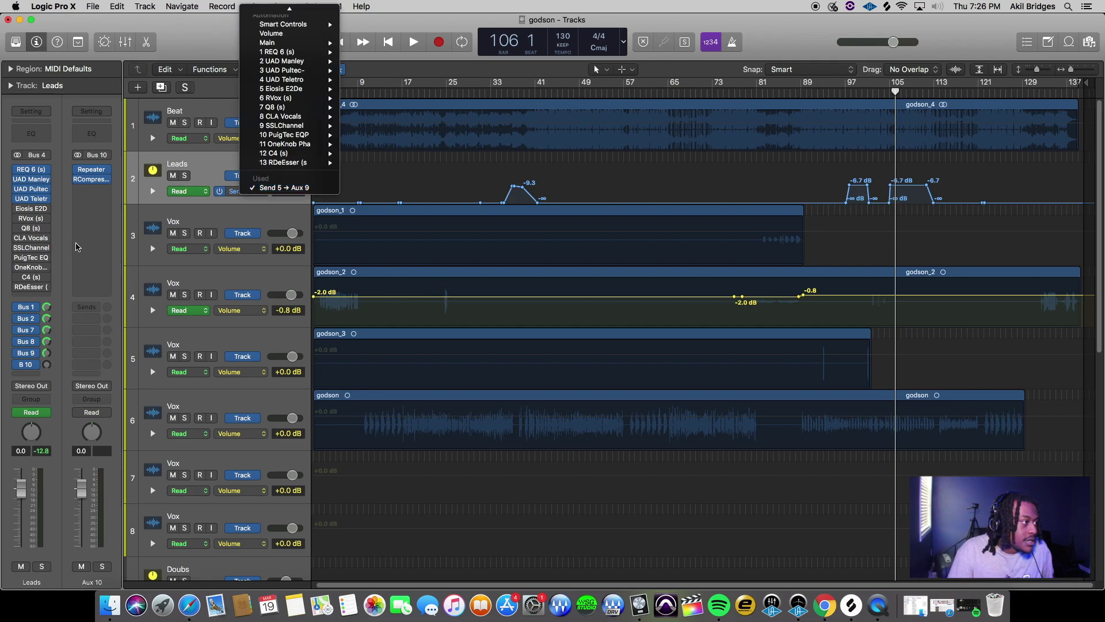
click(80, 242)
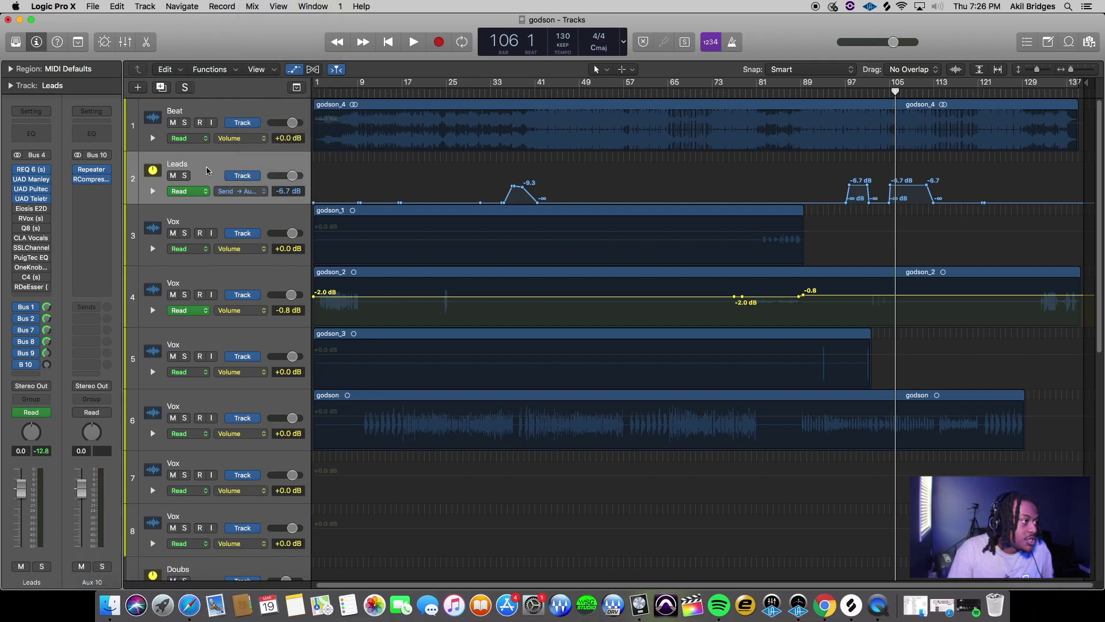
click(241, 192)
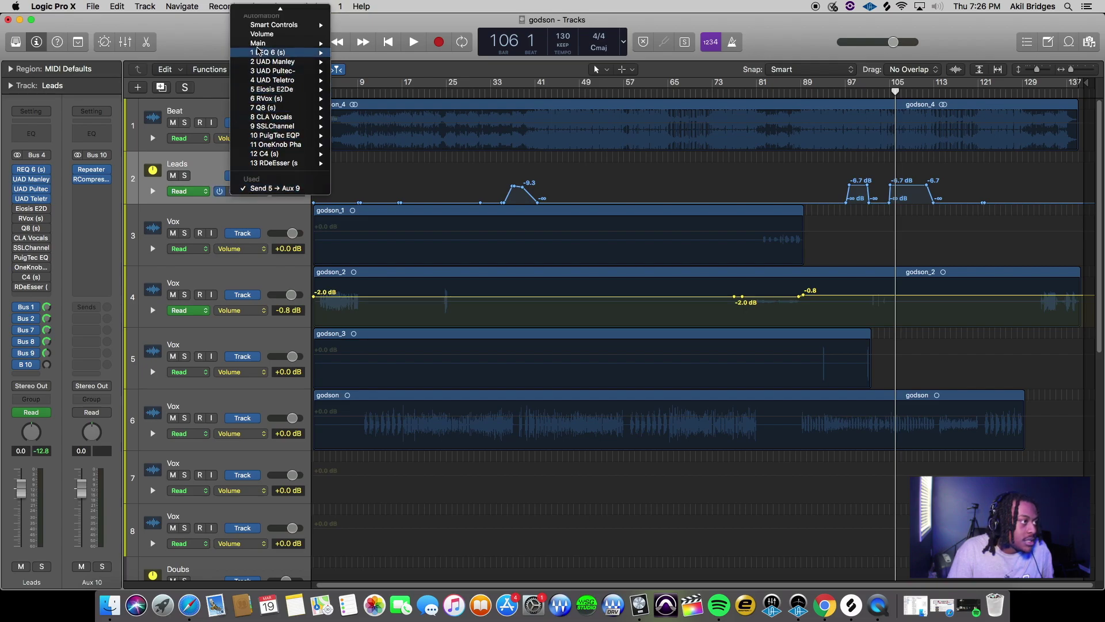
mouse_move(259, 43)
mouse_move(373, 128)
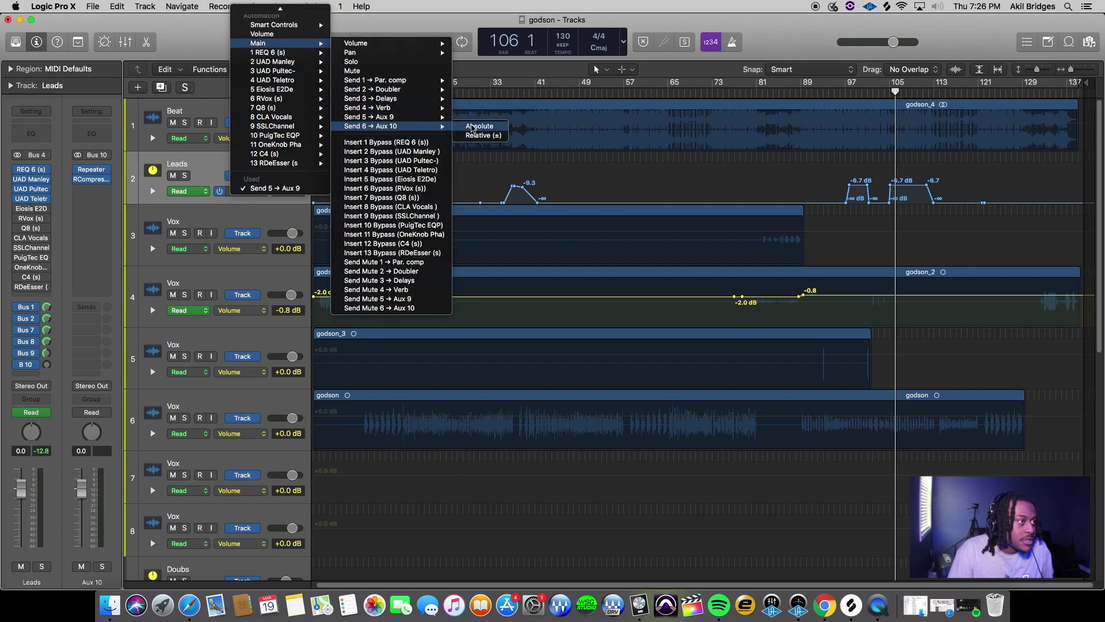
click(474, 127)
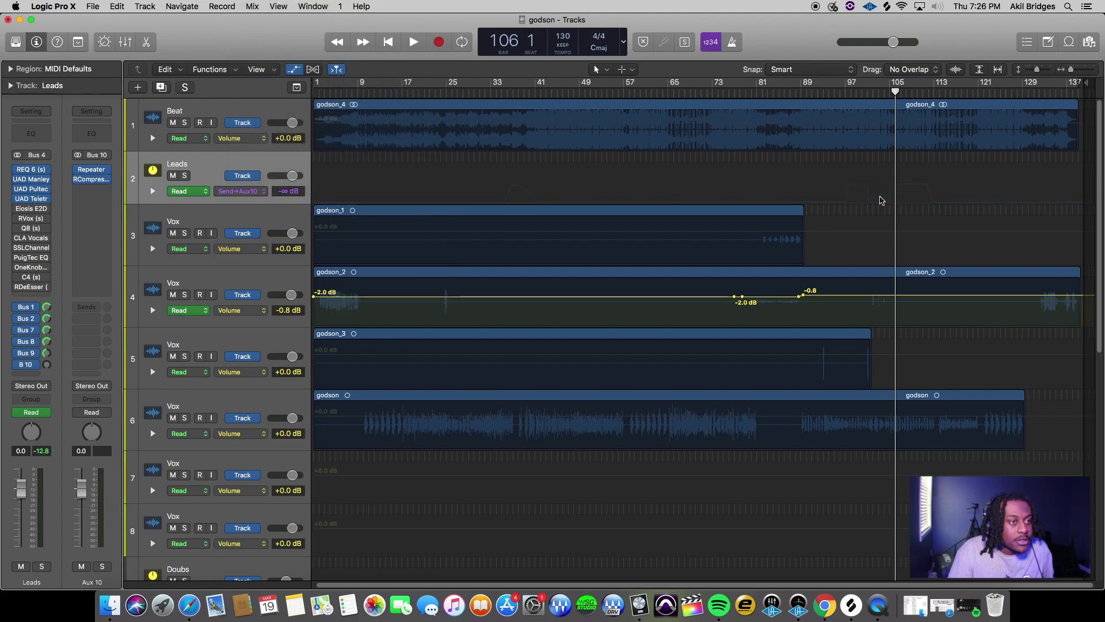
click(841, 202)
drag(861, 202, 849, 173)
Raise the Aux 10 Repeater delay's output volume to +3.0 dB
click(101, 170)
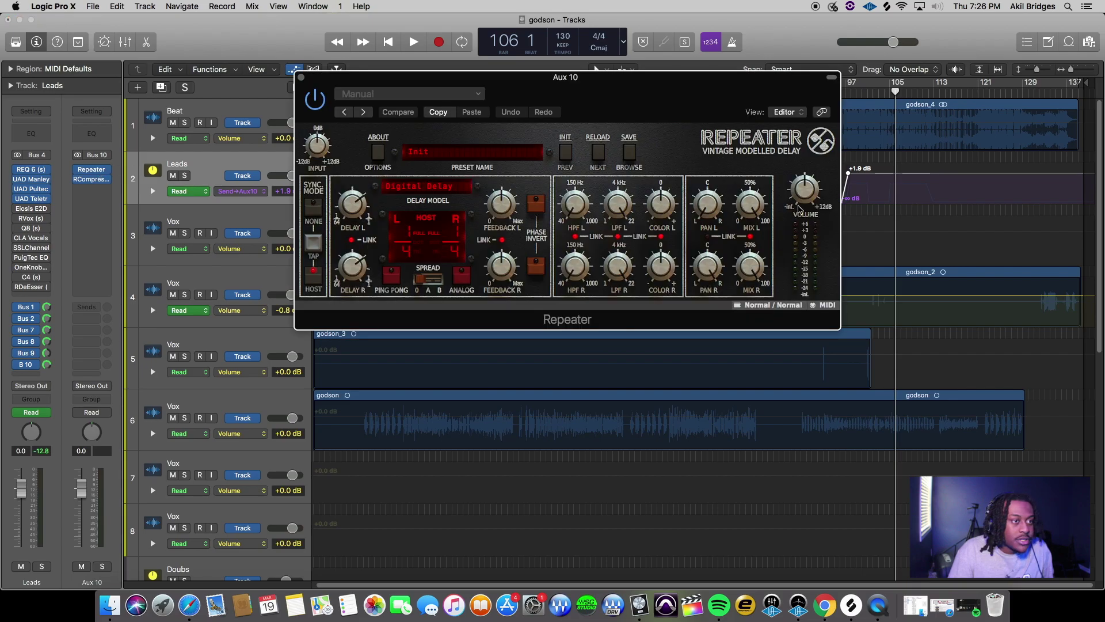
drag(800, 206, 799, 191)
drag(768, 81, 704, 200)
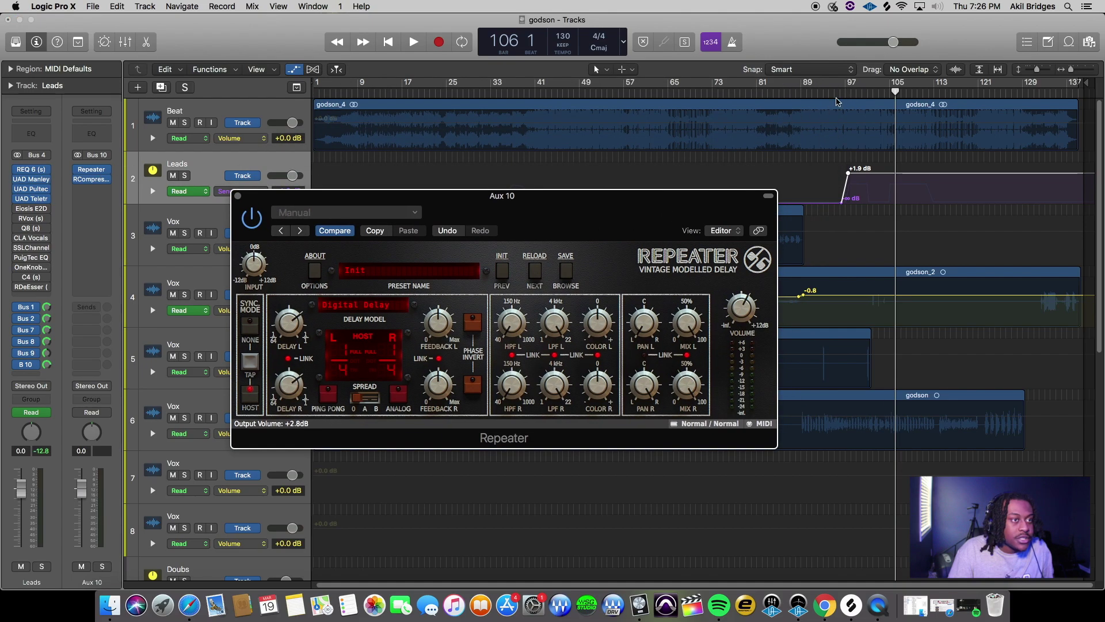
Play from bar 94, pull the bar 97 send automation point down, then close the delay window
click(829, 92)
key(space)
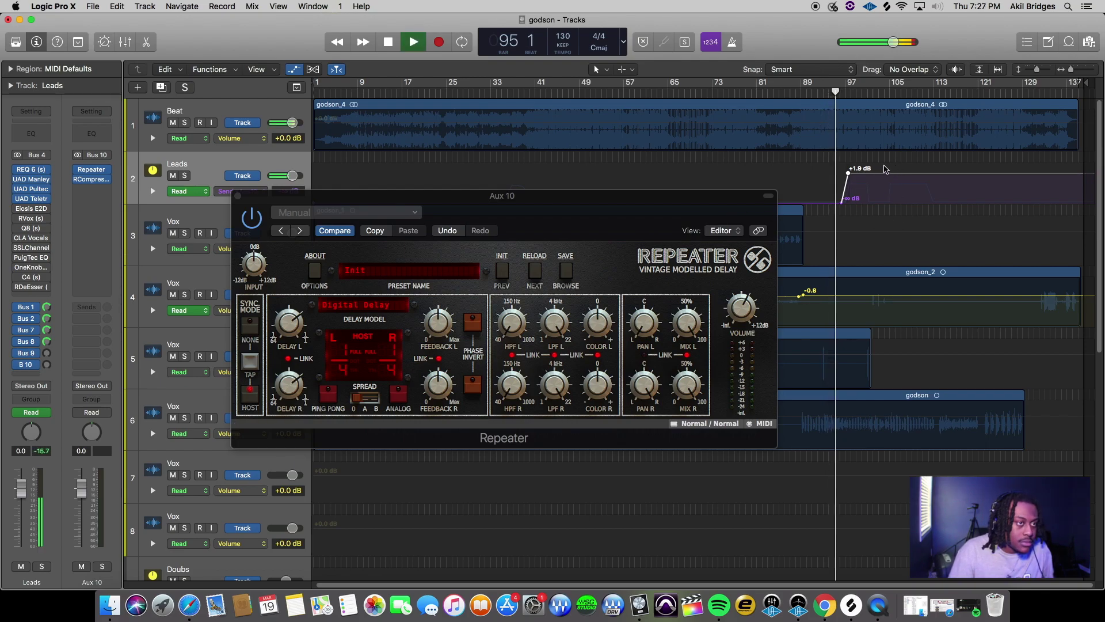
drag(644, 215, 583, 146)
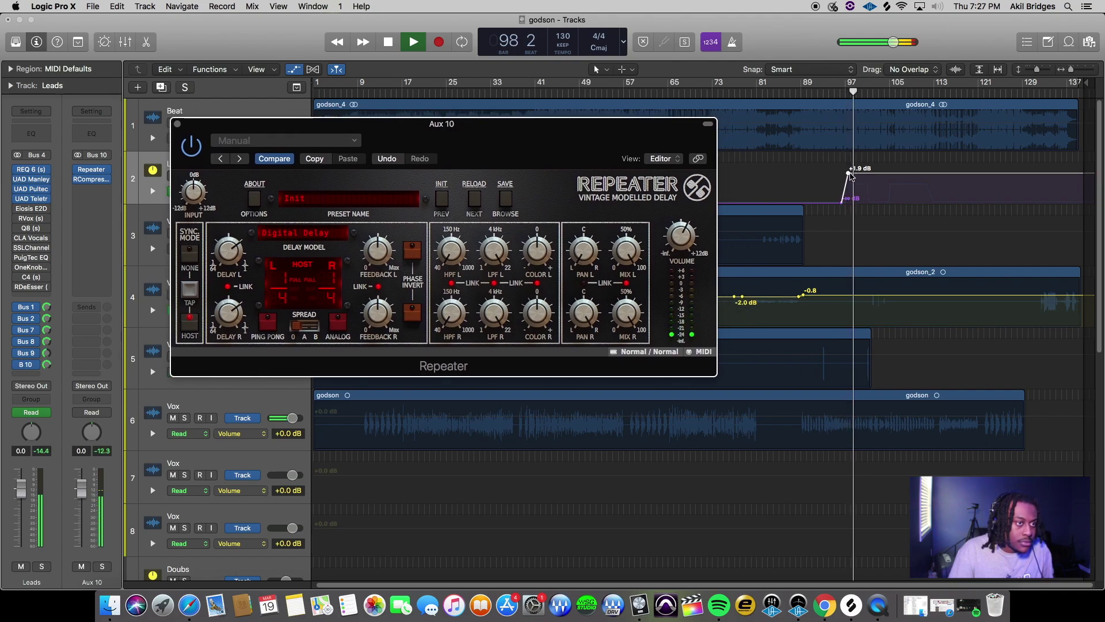
drag(847, 174, 848, 203)
key(space)
drag(616, 140, 775, 269)
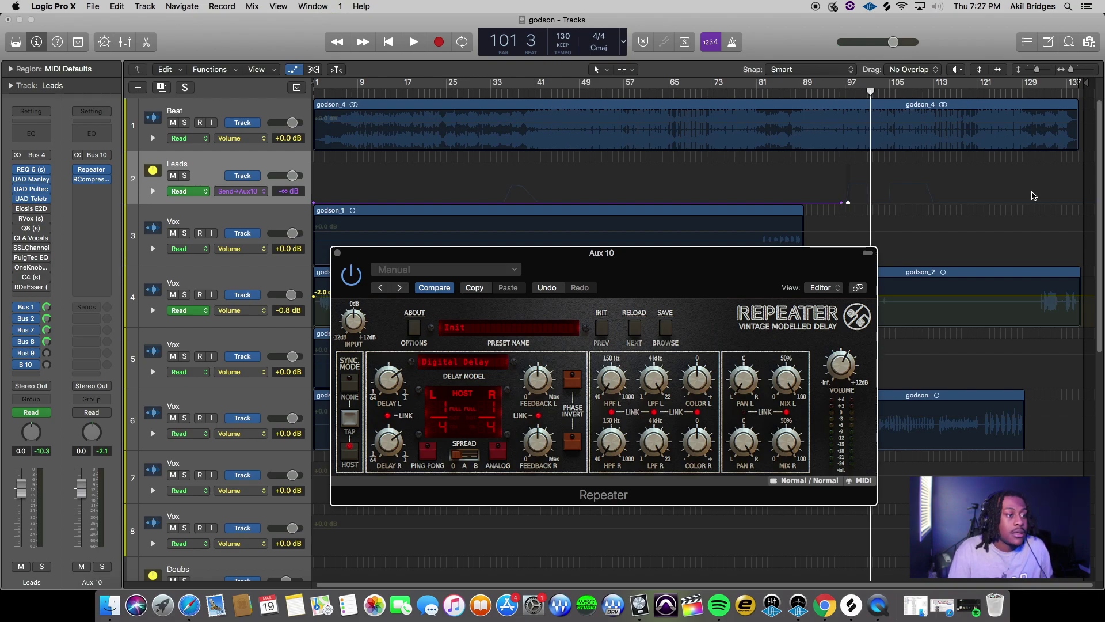
drag(761, 262, 736, 220)
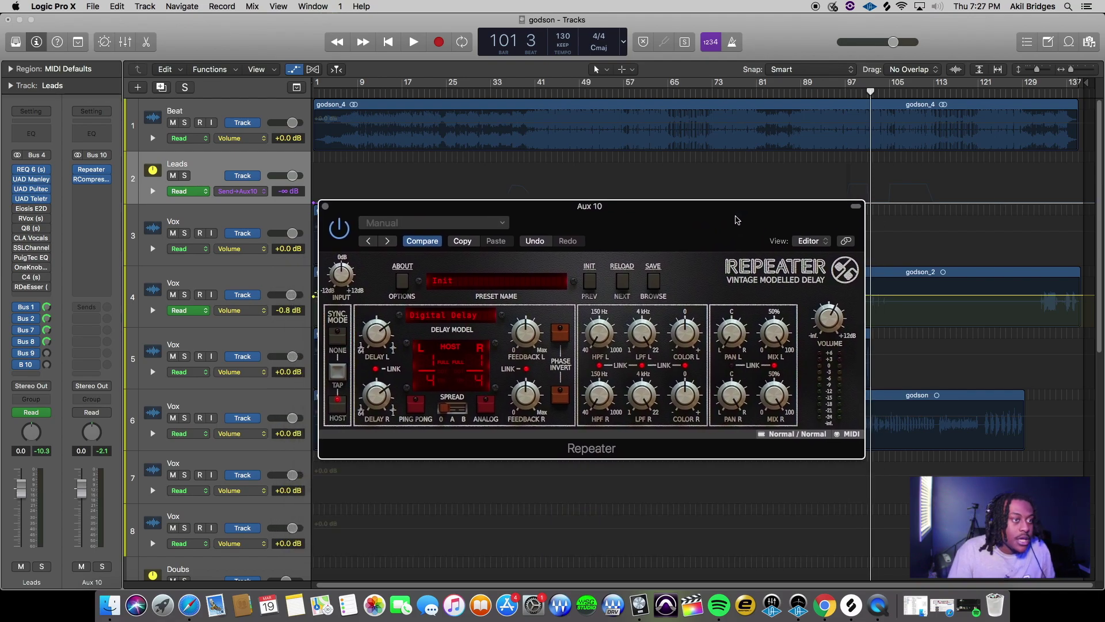
click(325, 208)
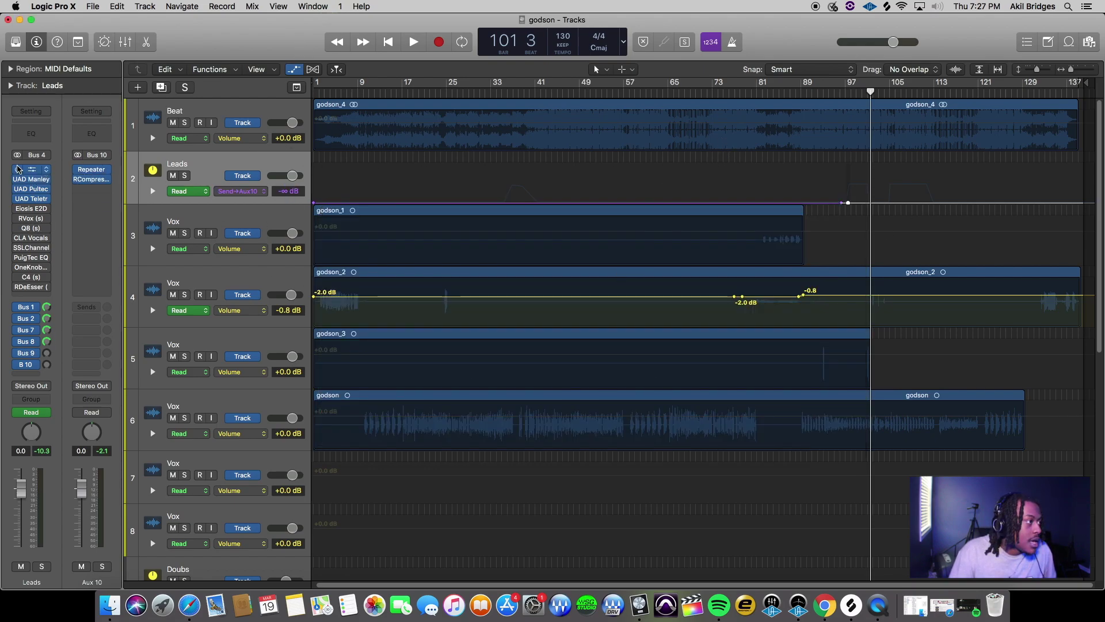
Bring up the Aux 9 Repeater via the Bus 9 send and set its output to -2.0 dB
mouse_move(78, 172)
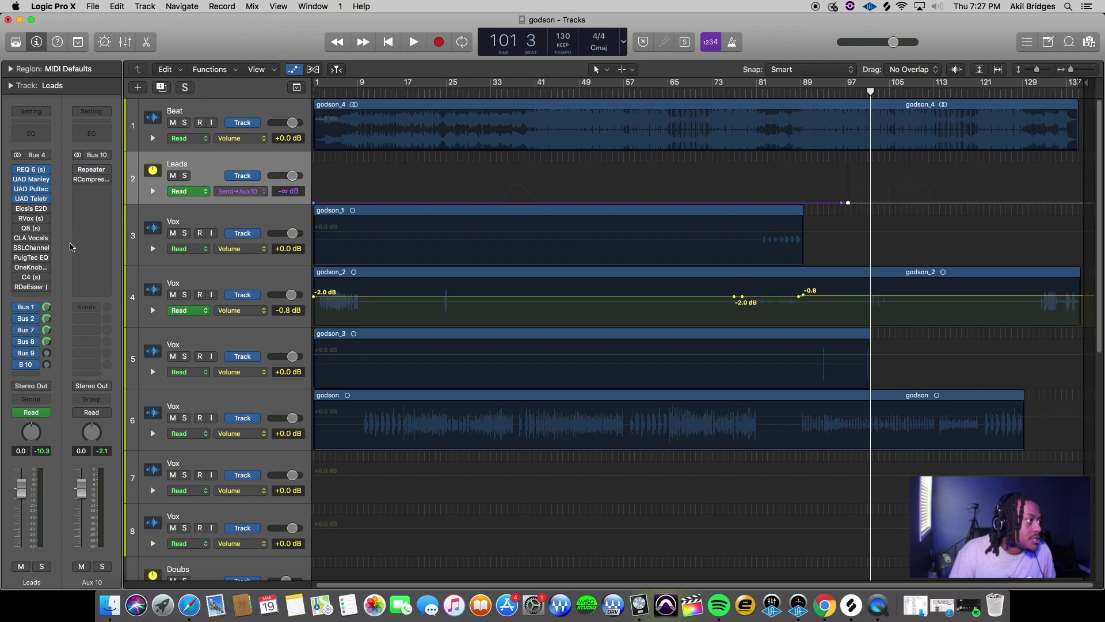
click(30, 353)
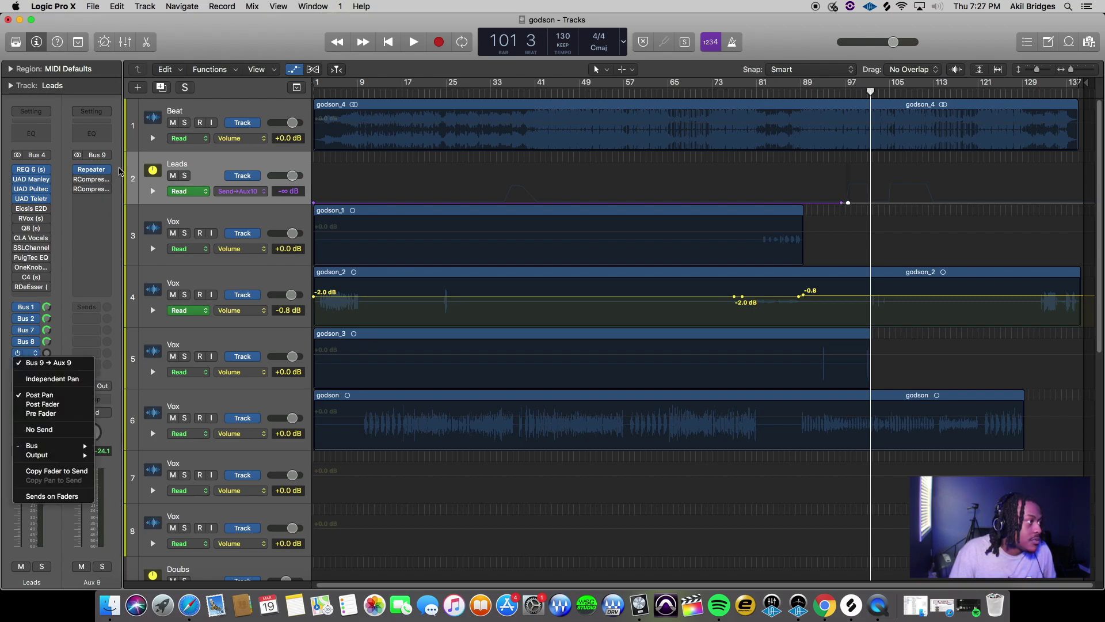
click(99, 207)
click(92, 170)
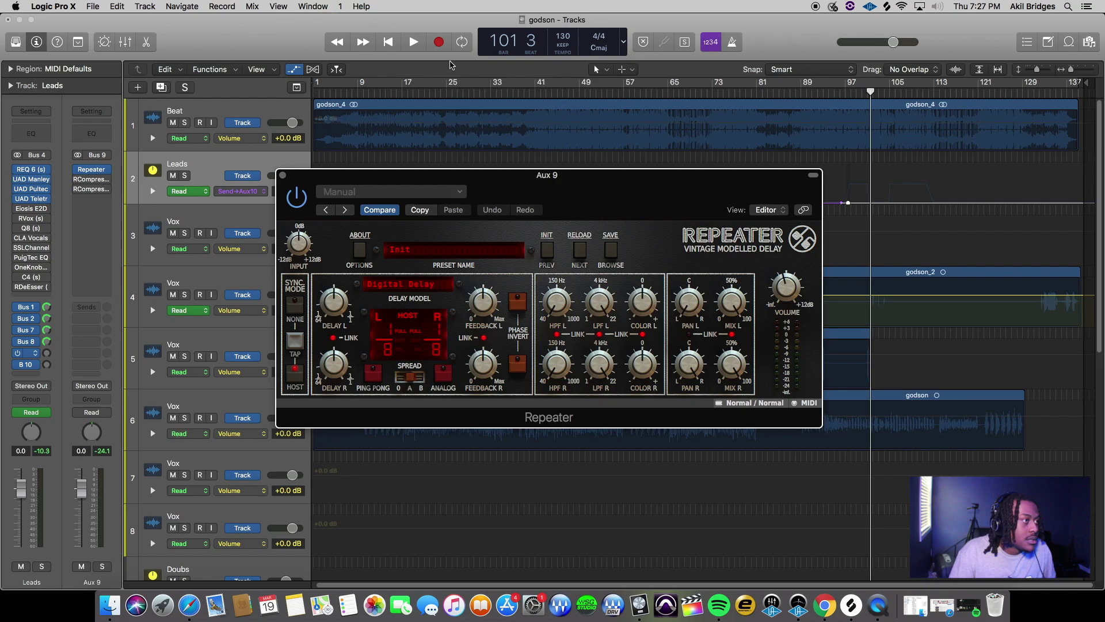
drag(649, 199, 568, 142)
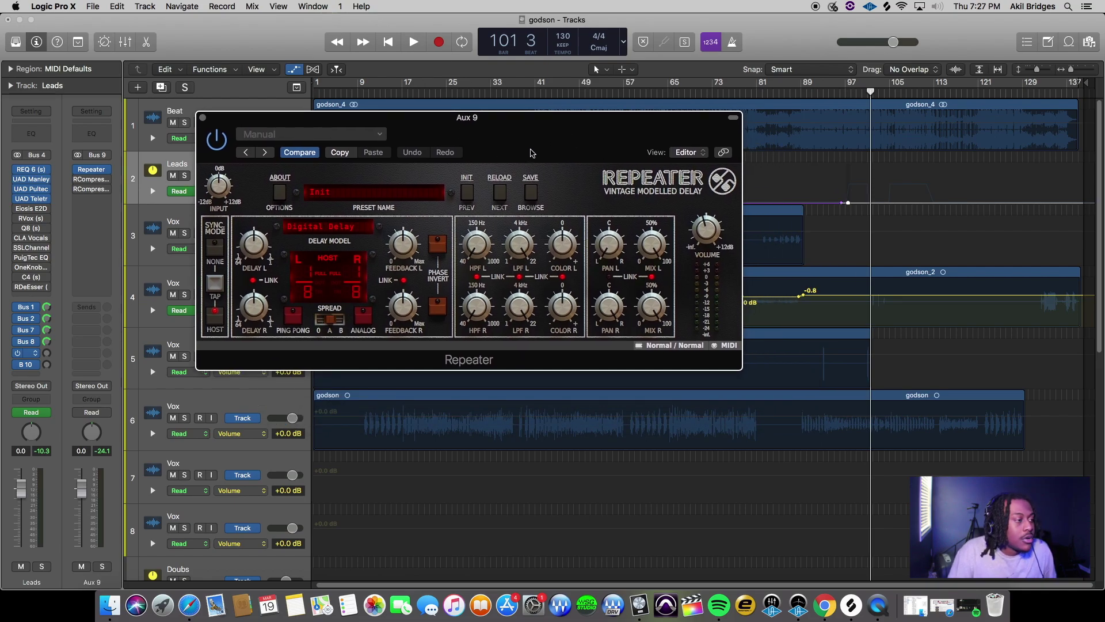
drag(530, 153, 503, 156)
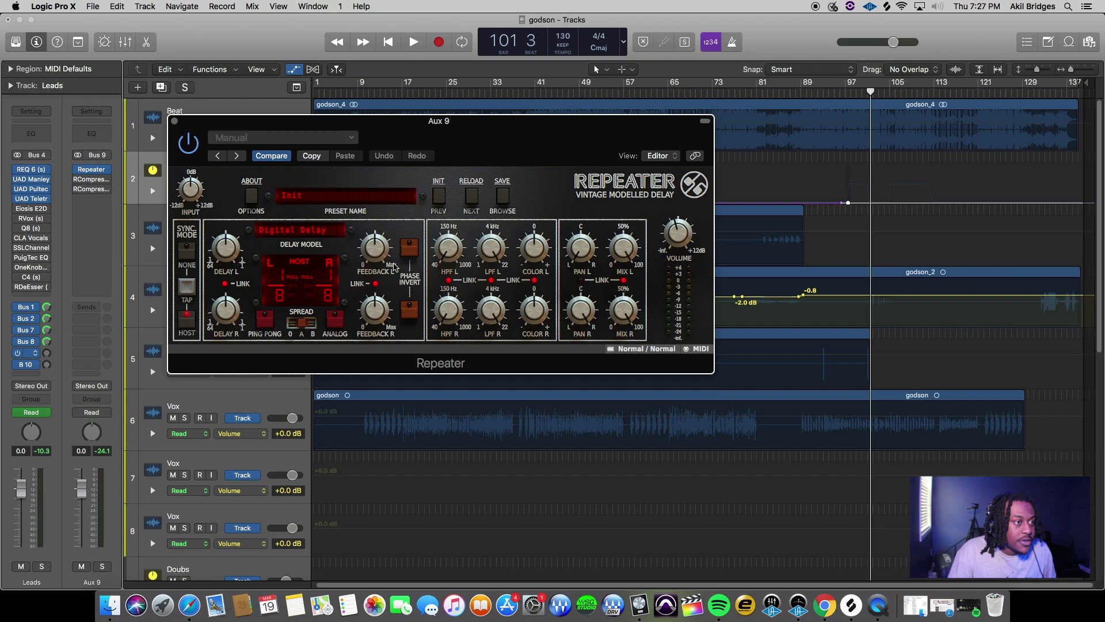
drag(683, 233, 684, 232)
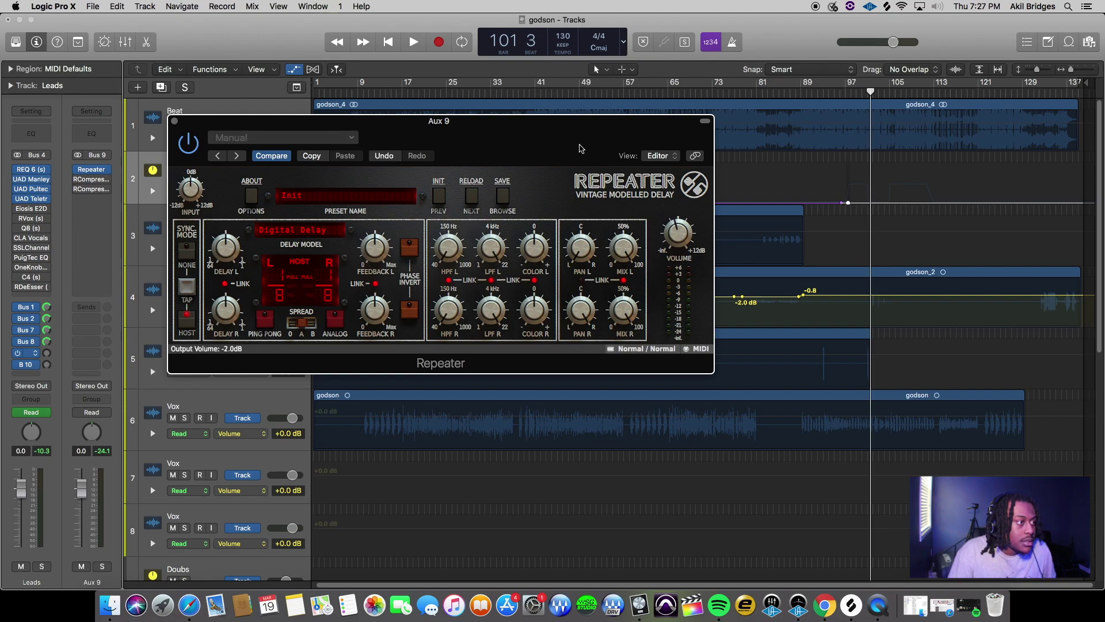
drag(580, 149, 582, 149)
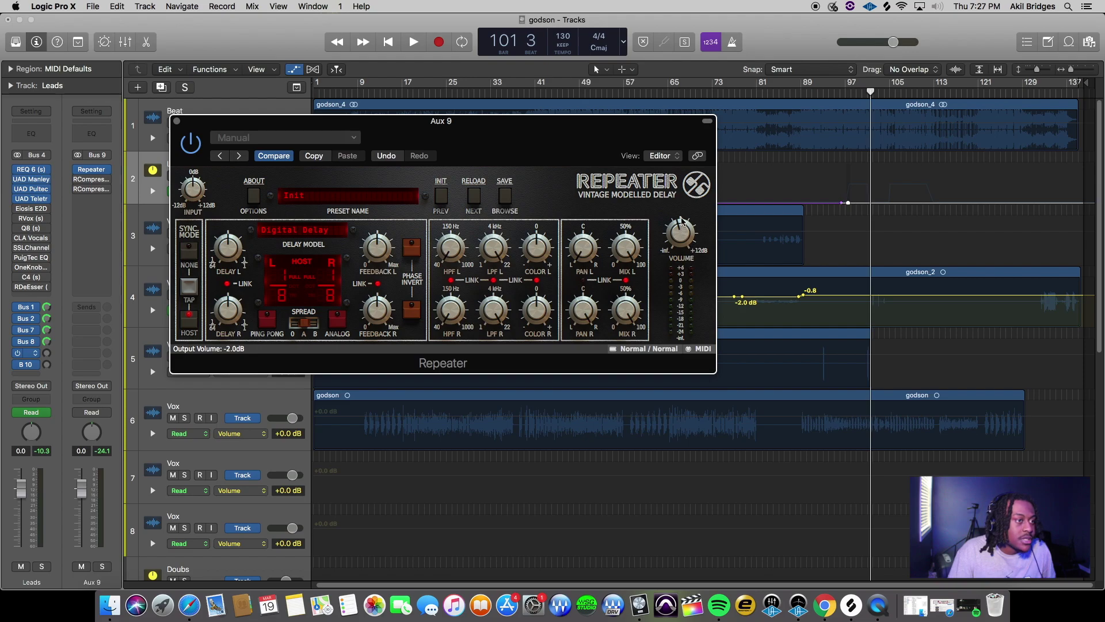
drag(256, 158, 283, 295)
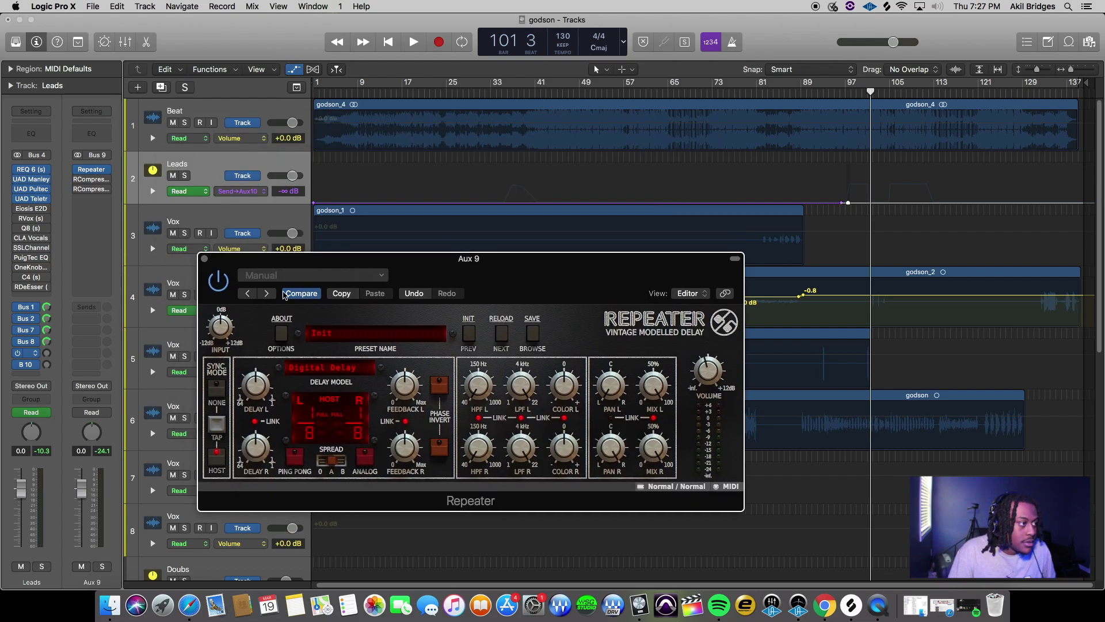
click(204, 260)
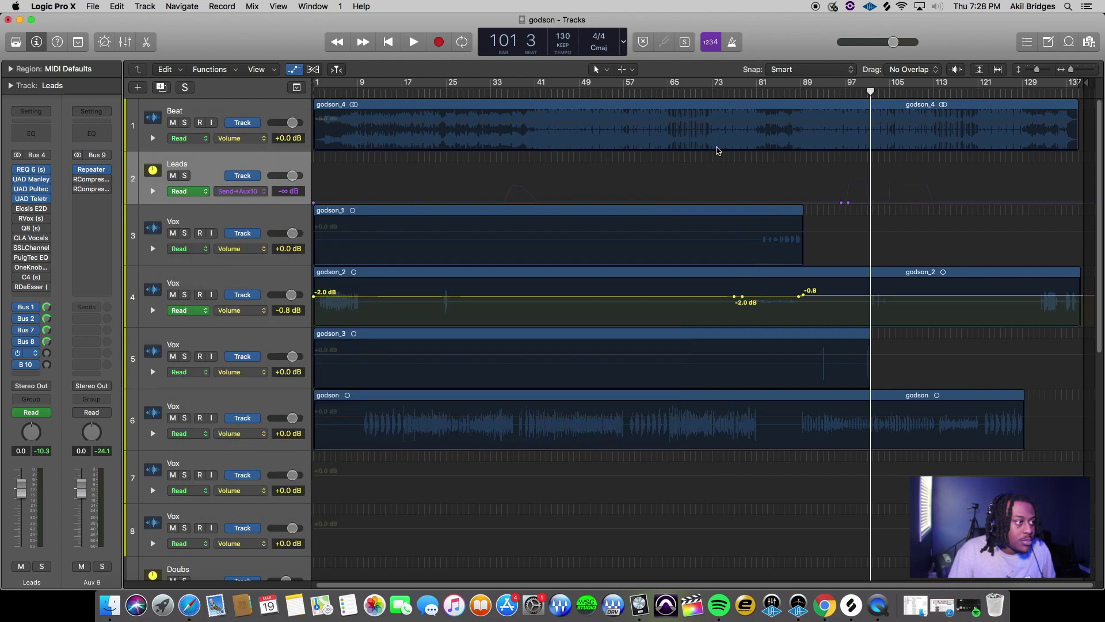
Show the Leads Send 5 → Aux 9 automation and set the playhead to bar 104
click(259, 191)
click(265, 178)
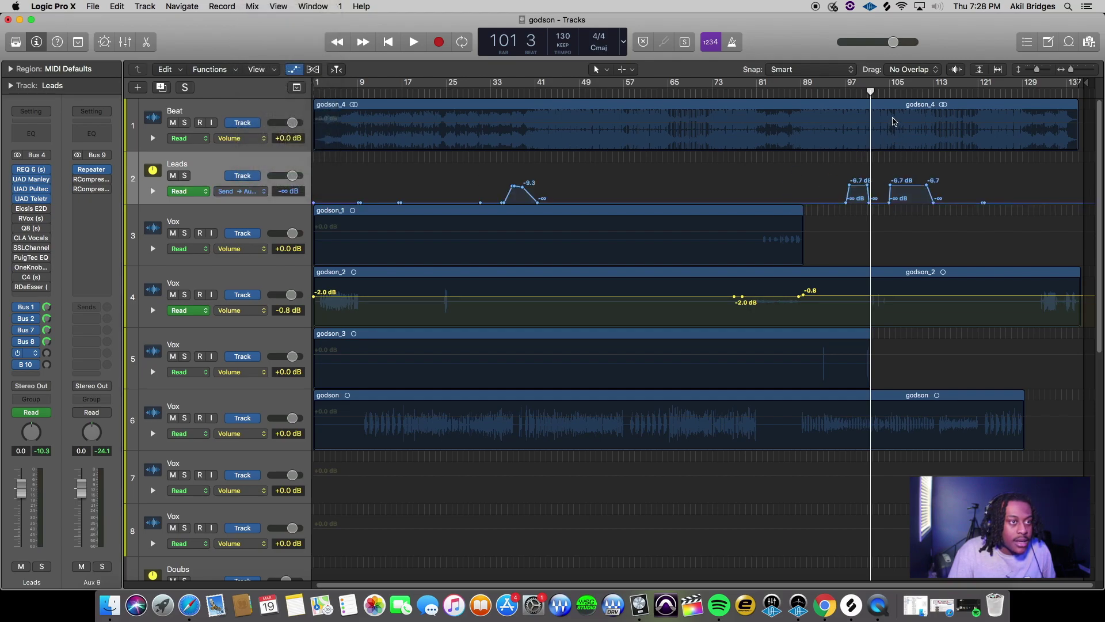
click(885, 95)
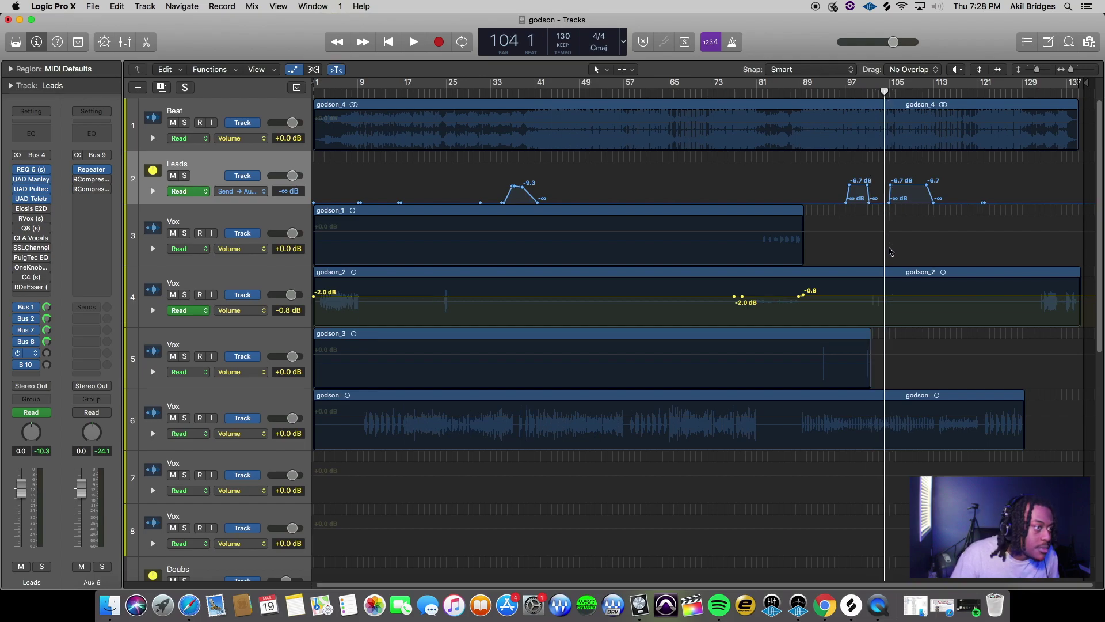
scroll(270, 253, down, 1)
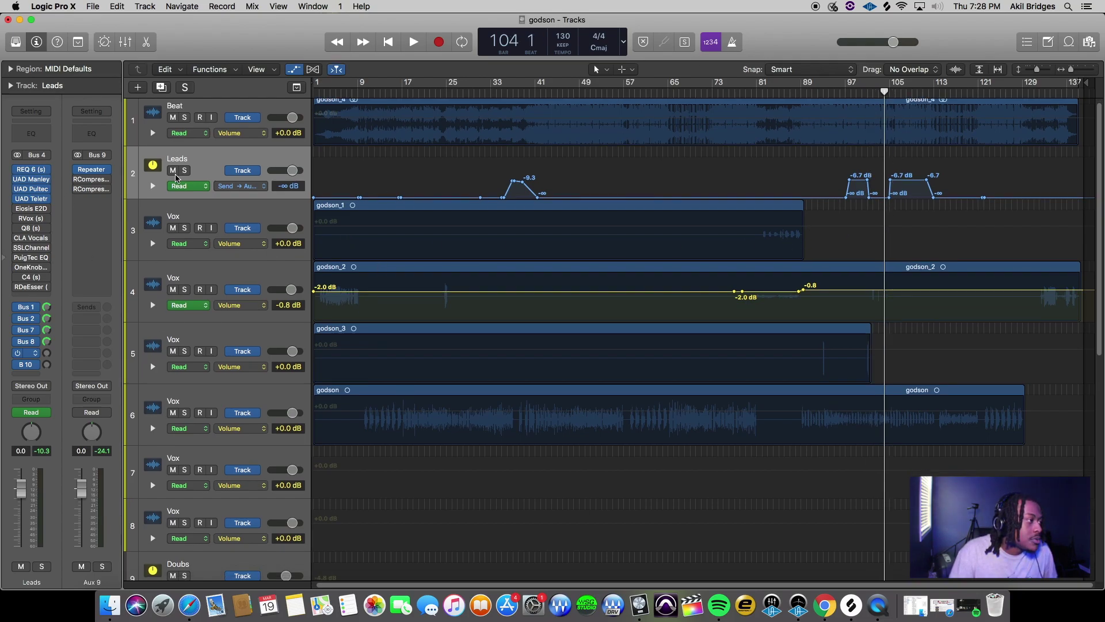
Briefly audition the ducking, then open the Aux 9 RCompressor
key(space)
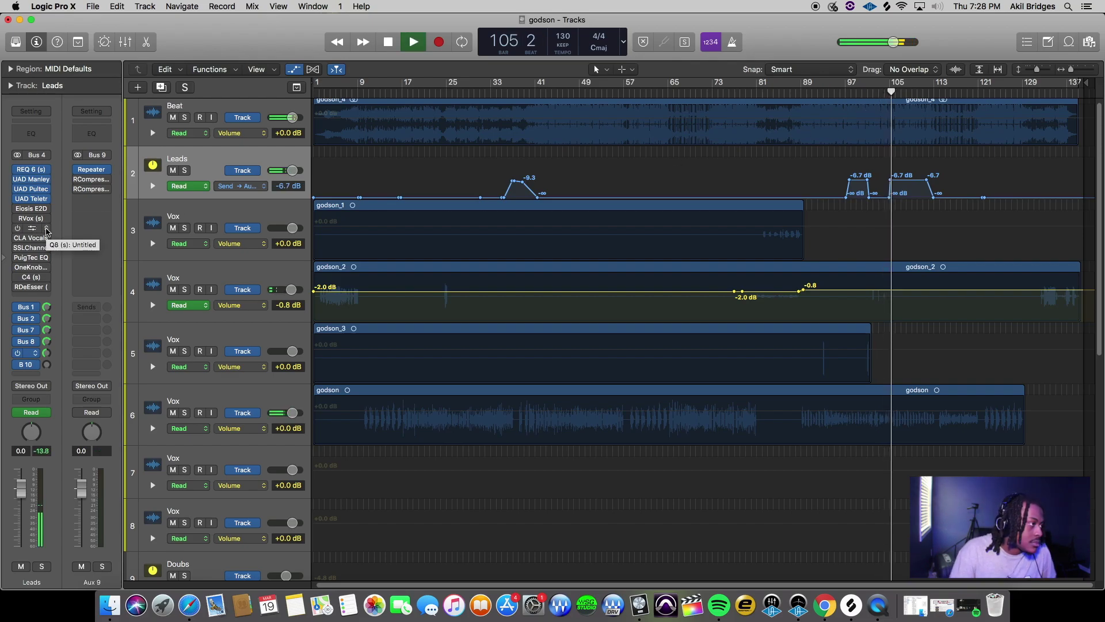
key(space)
key(space)
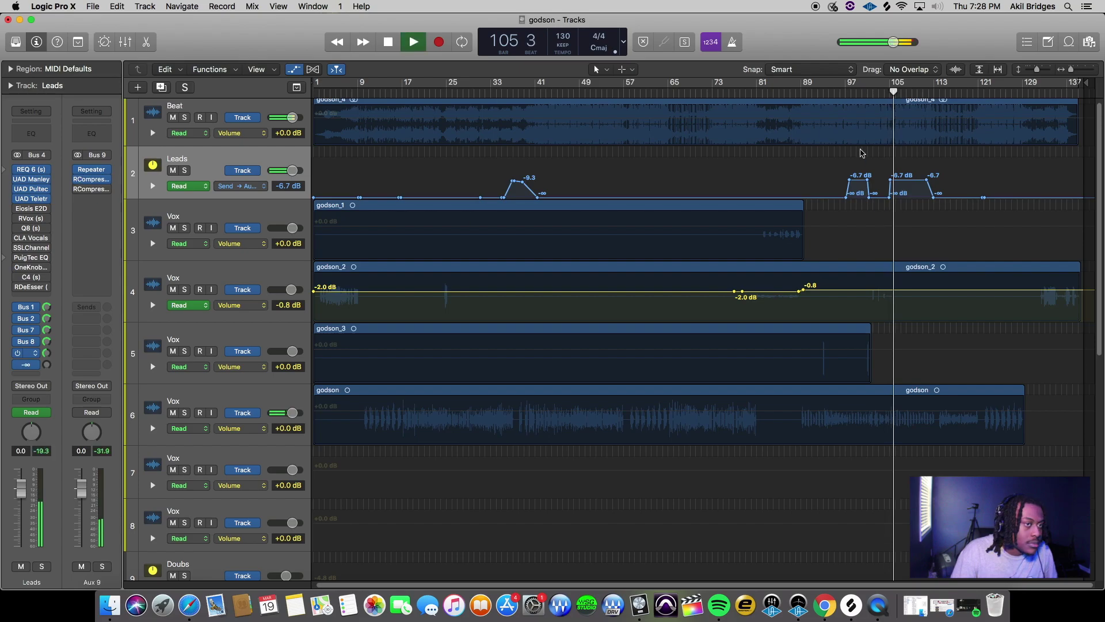
click(102, 181)
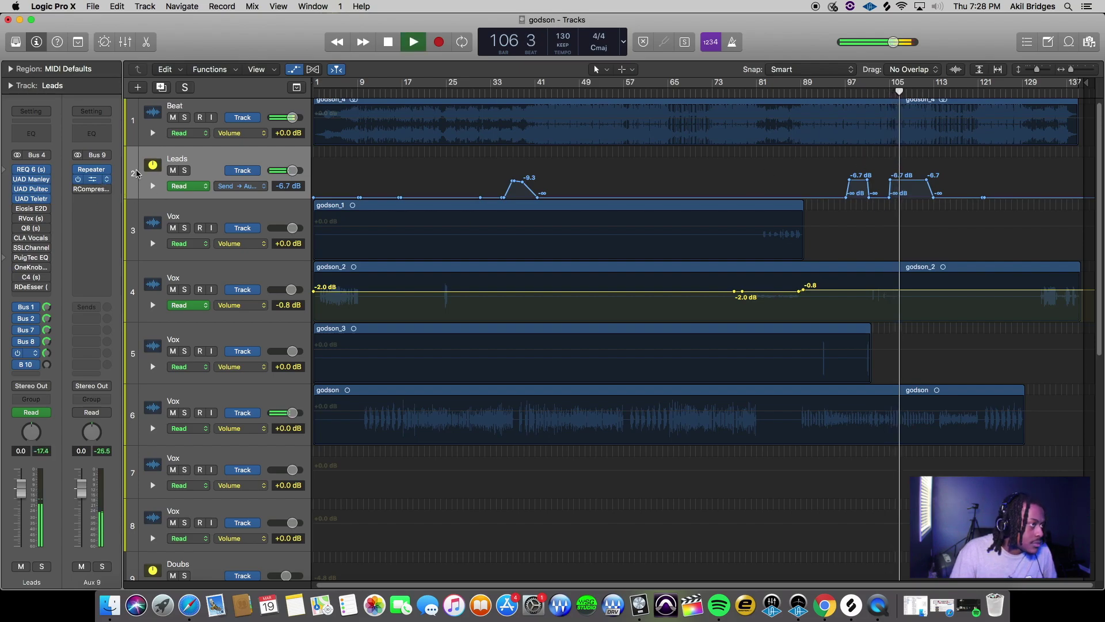
drag(196, 35, 373, 55)
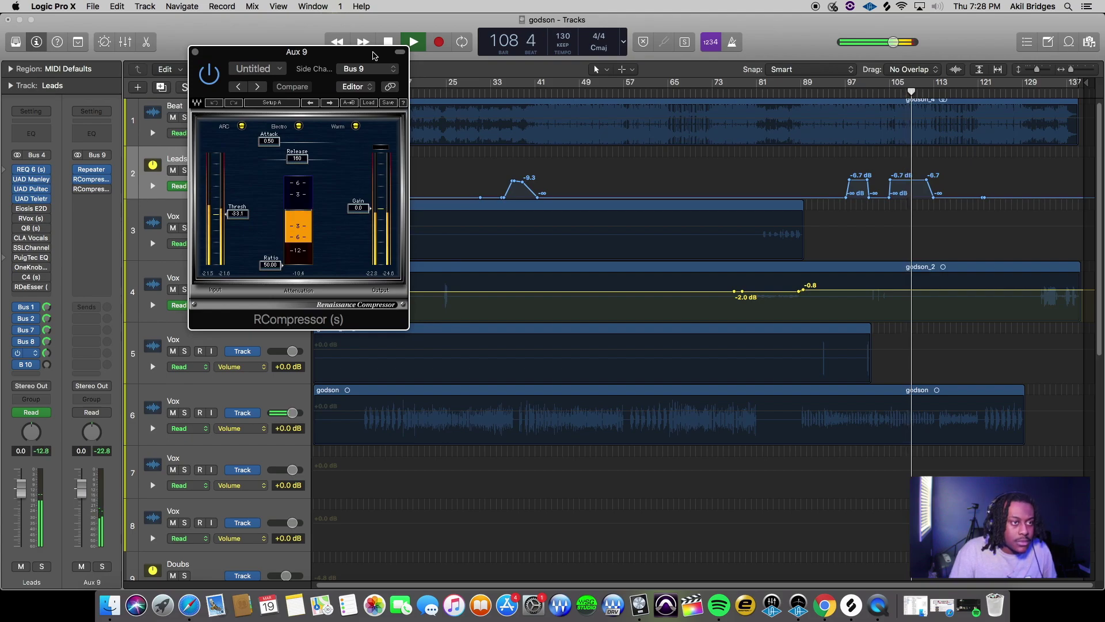
drag(370, 57, 336, 61)
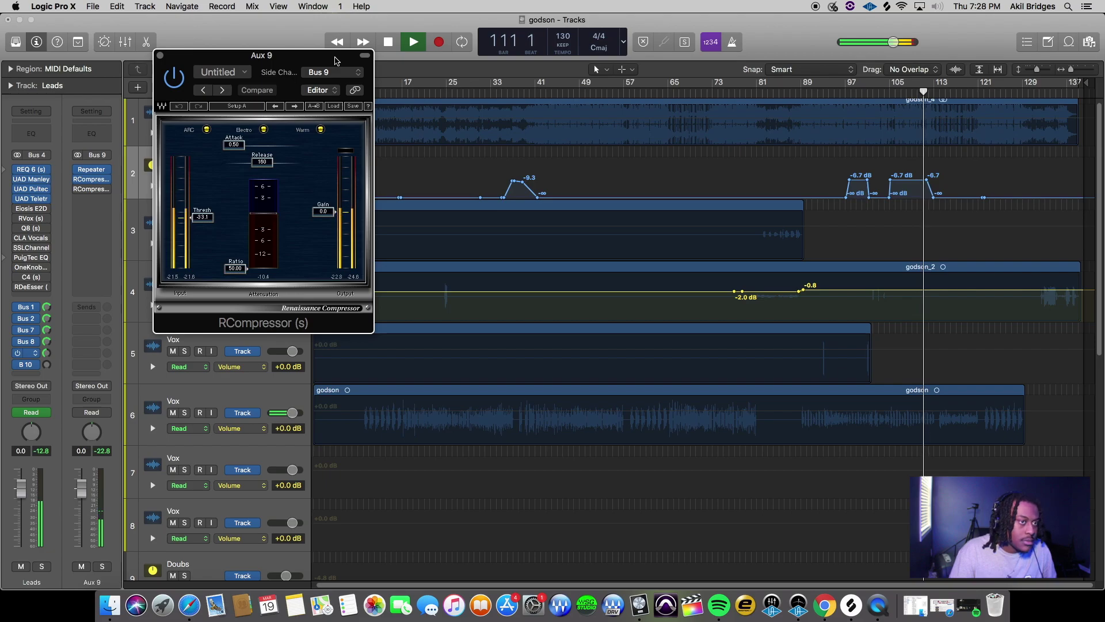
drag(337, 61, 316, 62)
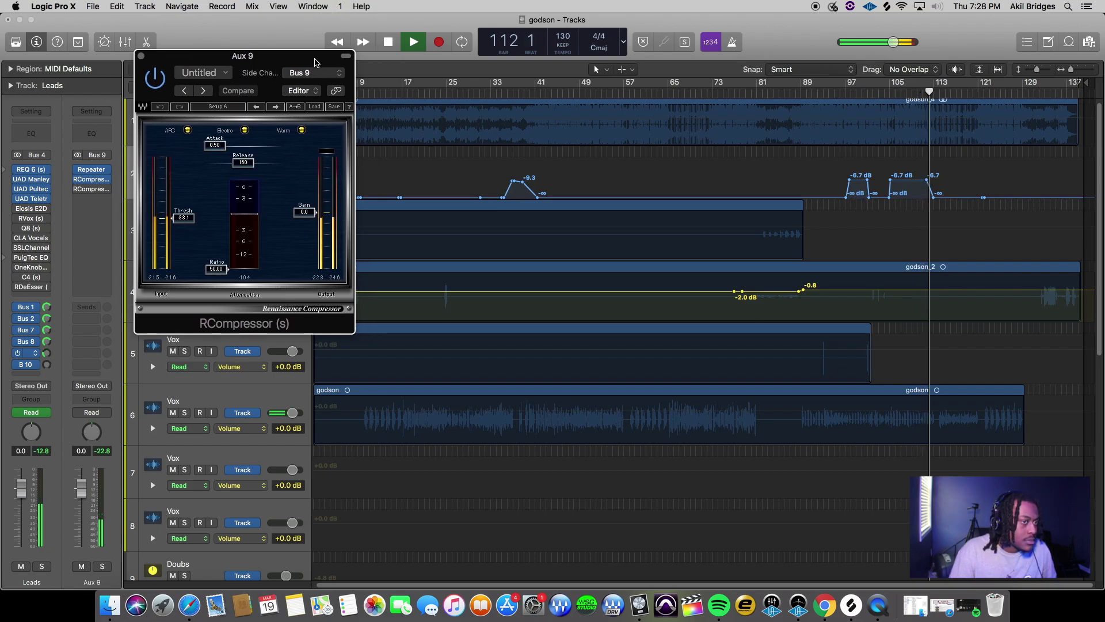
key(space)
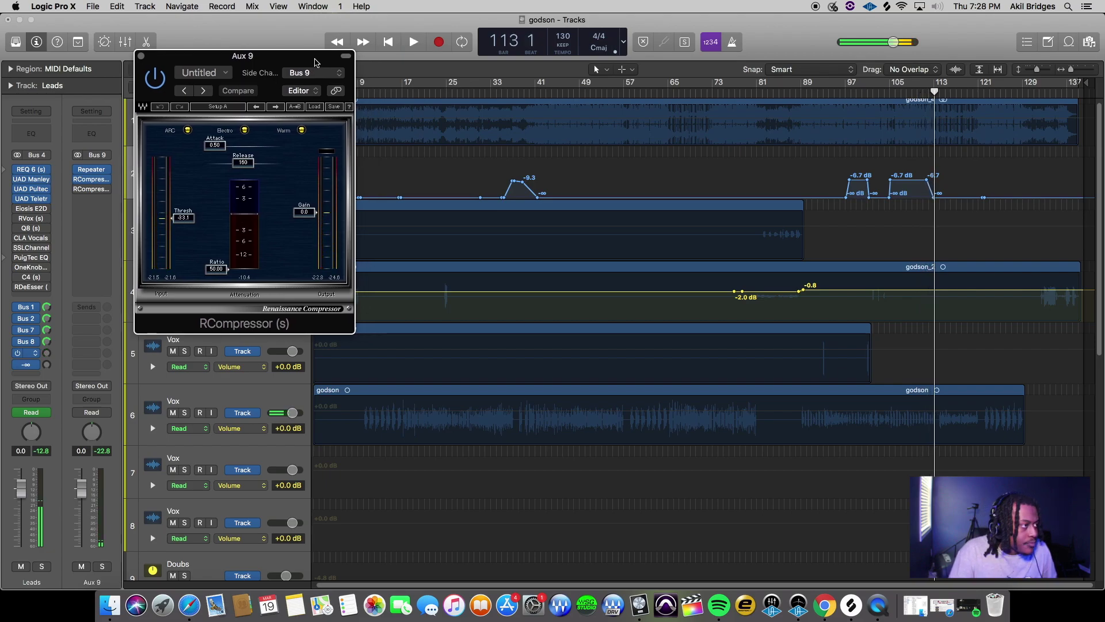
drag(273, 67, 569, 171)
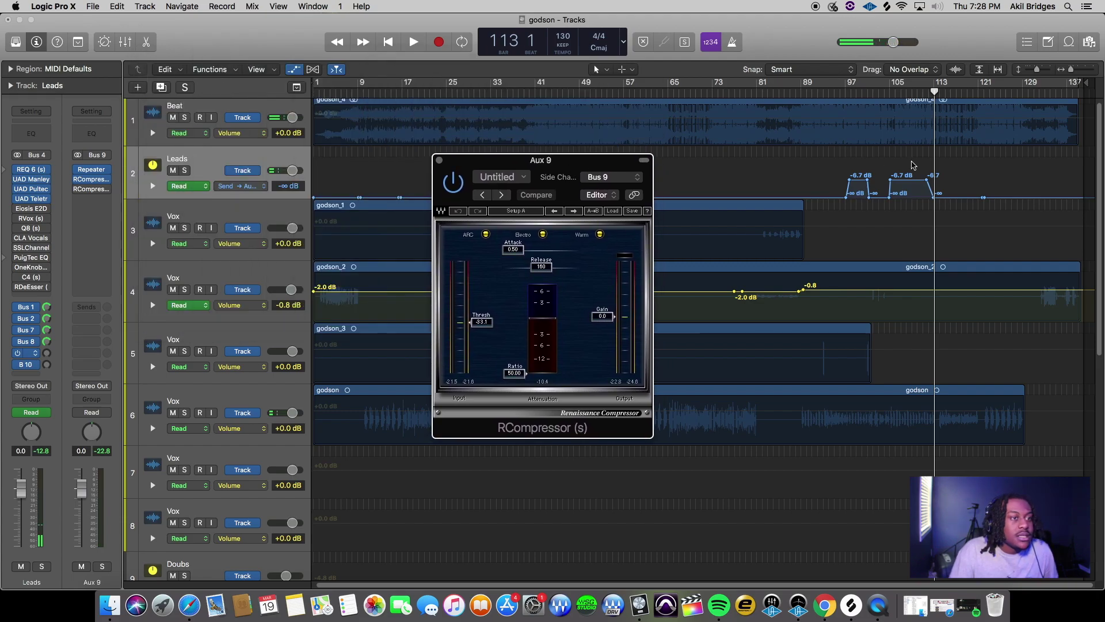
click(894, 96)
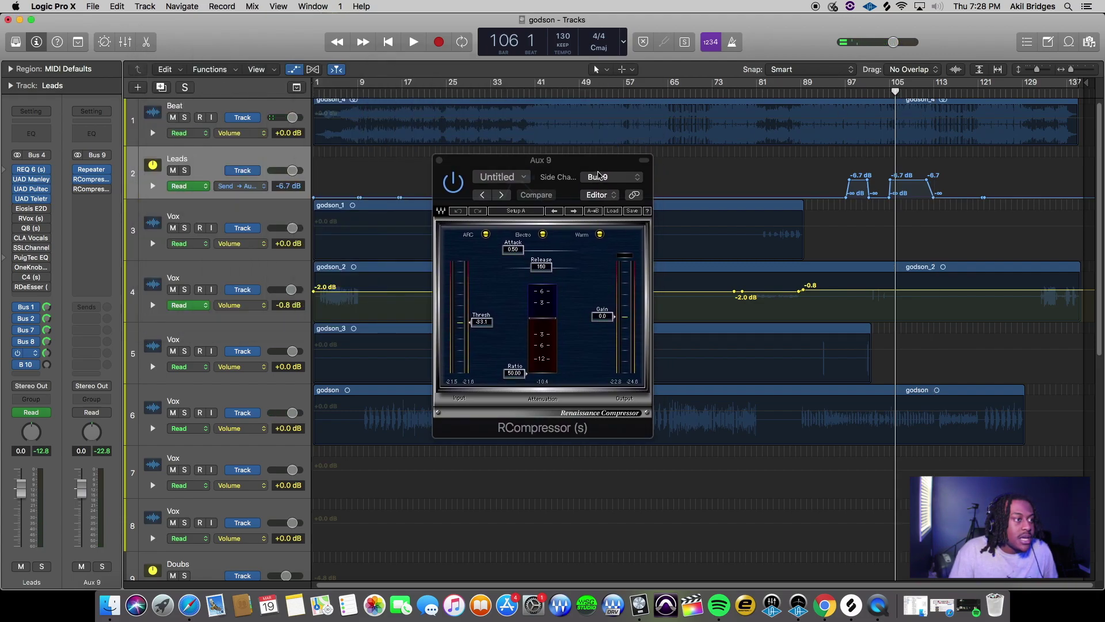
drag(584, 173, 467, 157)
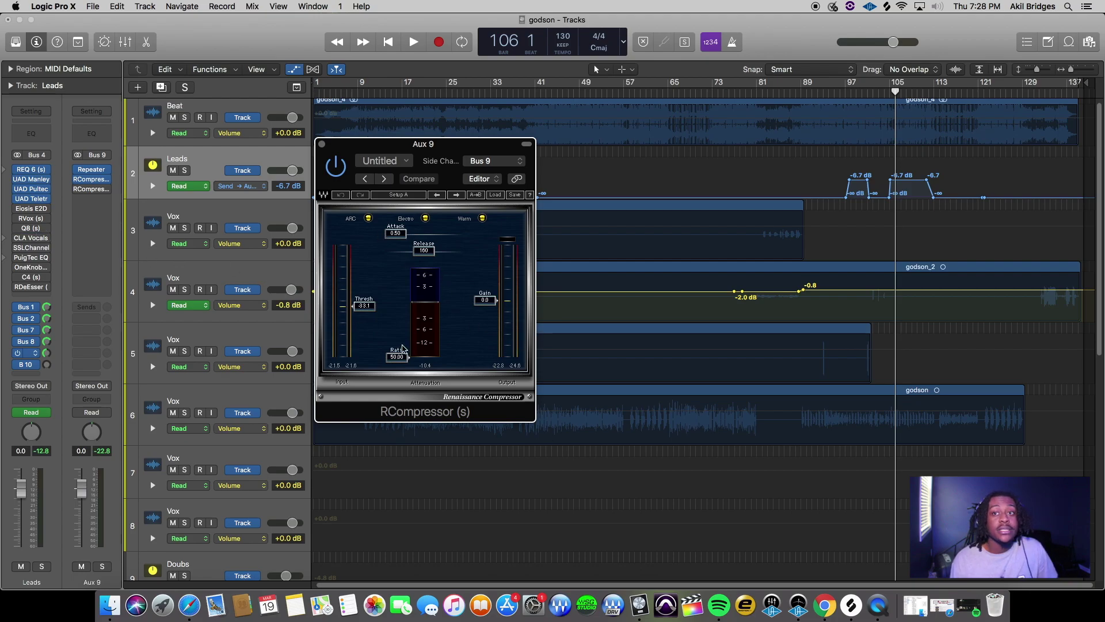
Confirm the RCompressor side chain stays on Bus 9 ← Leads and return the playhead to bar 103
click(889, 94)
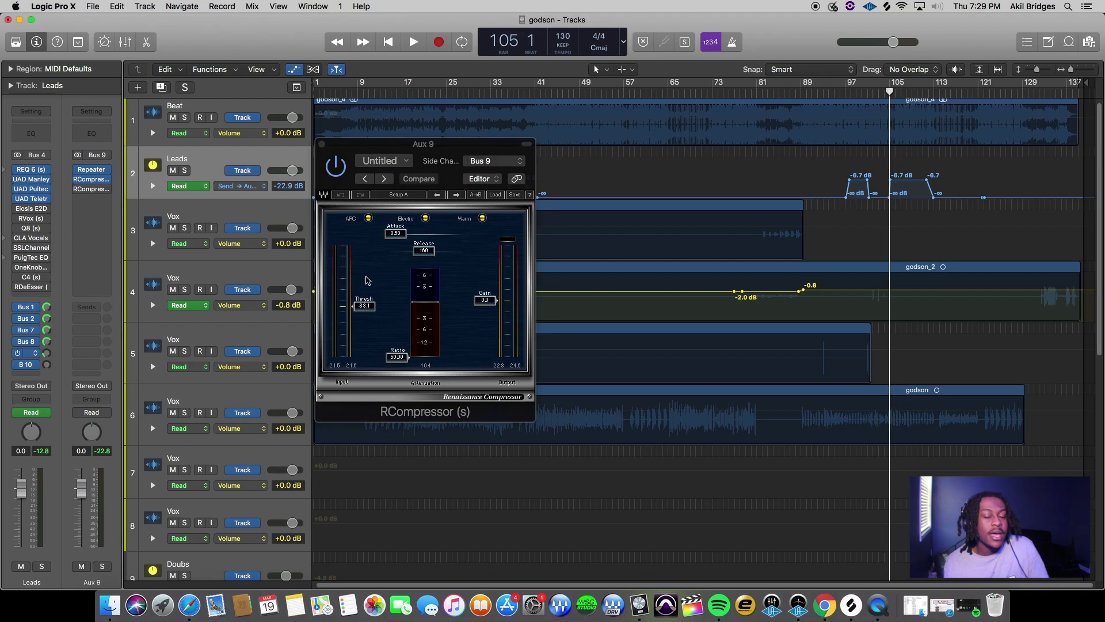
click(485, 164)
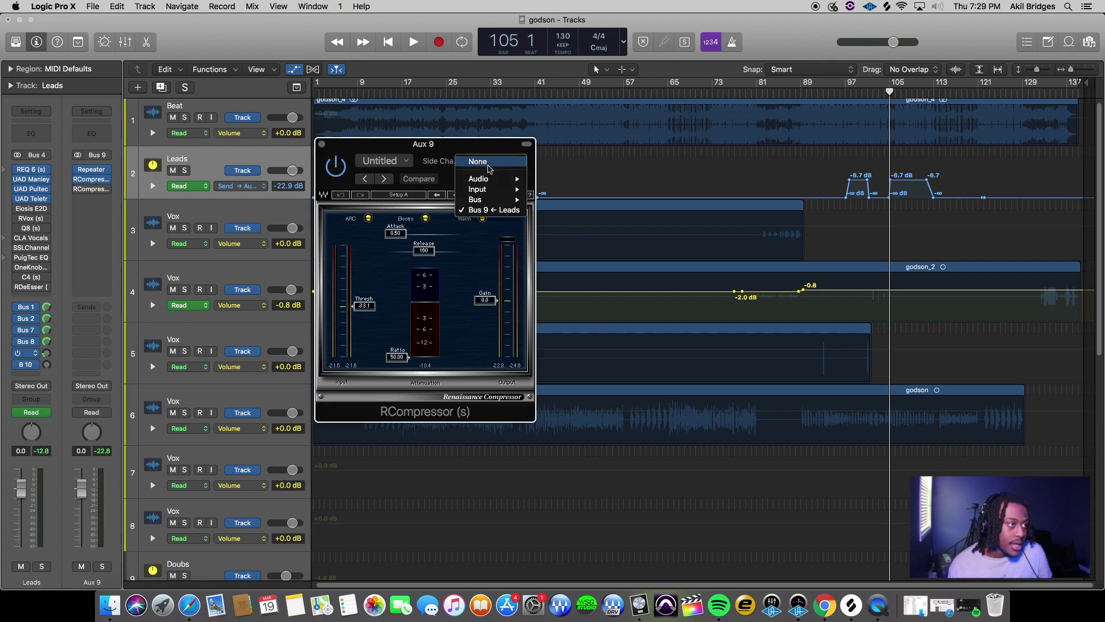
click(448, 150)
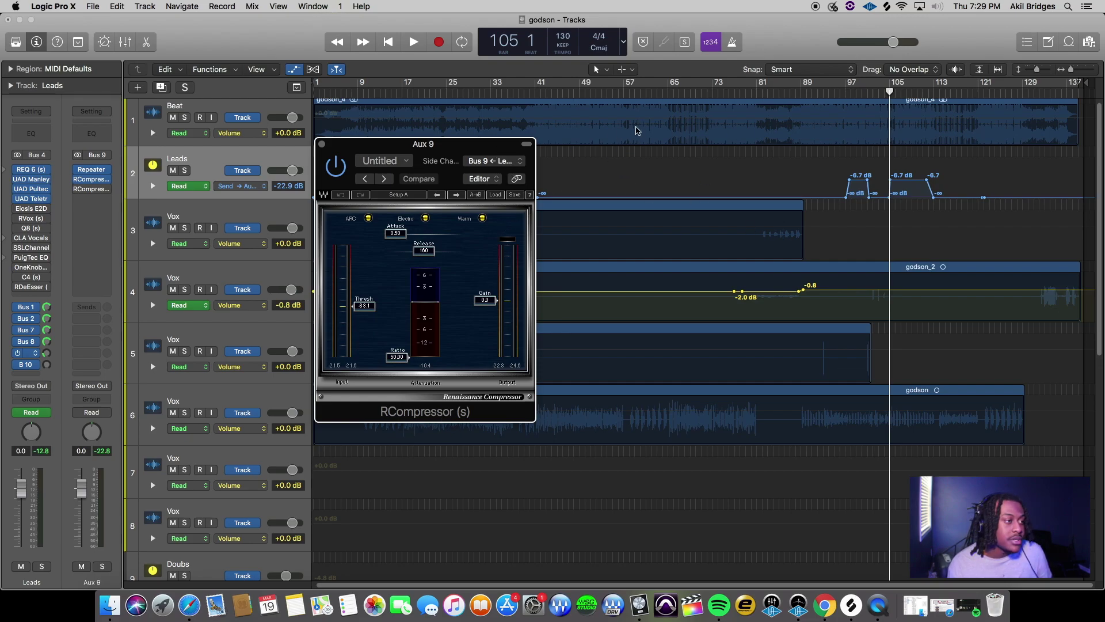
click(489, 162)
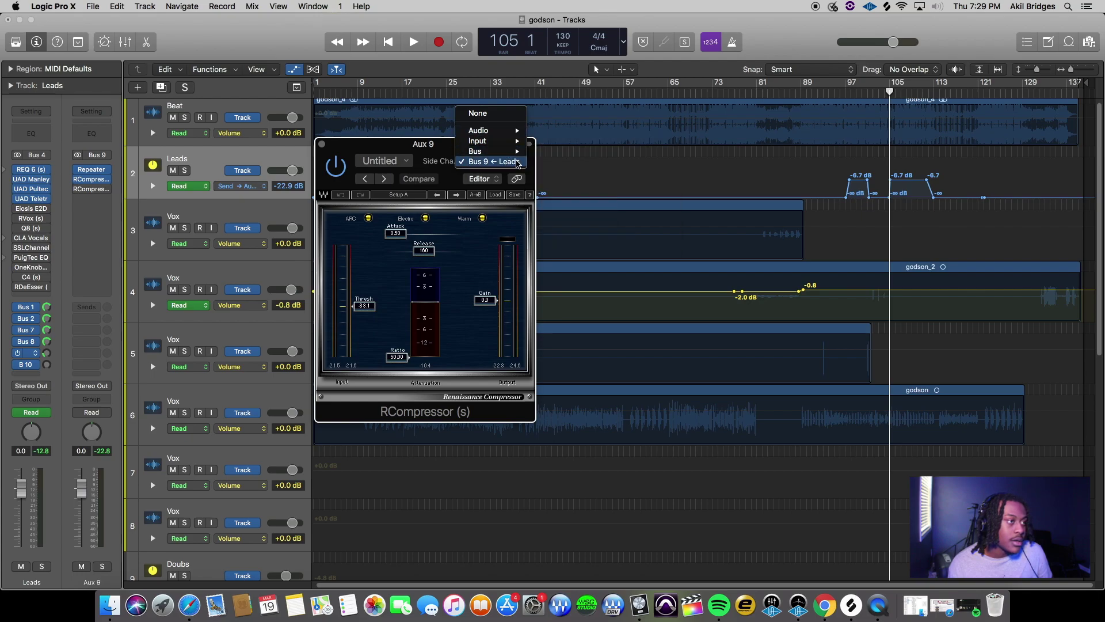
mouse_move(514, 152)
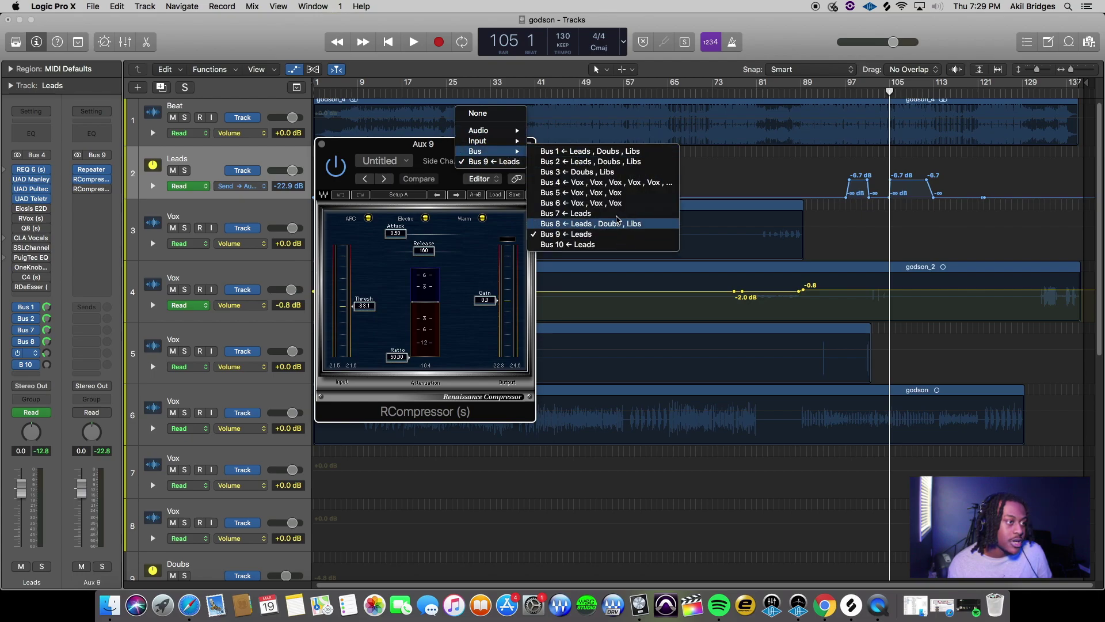
click(218, 163)
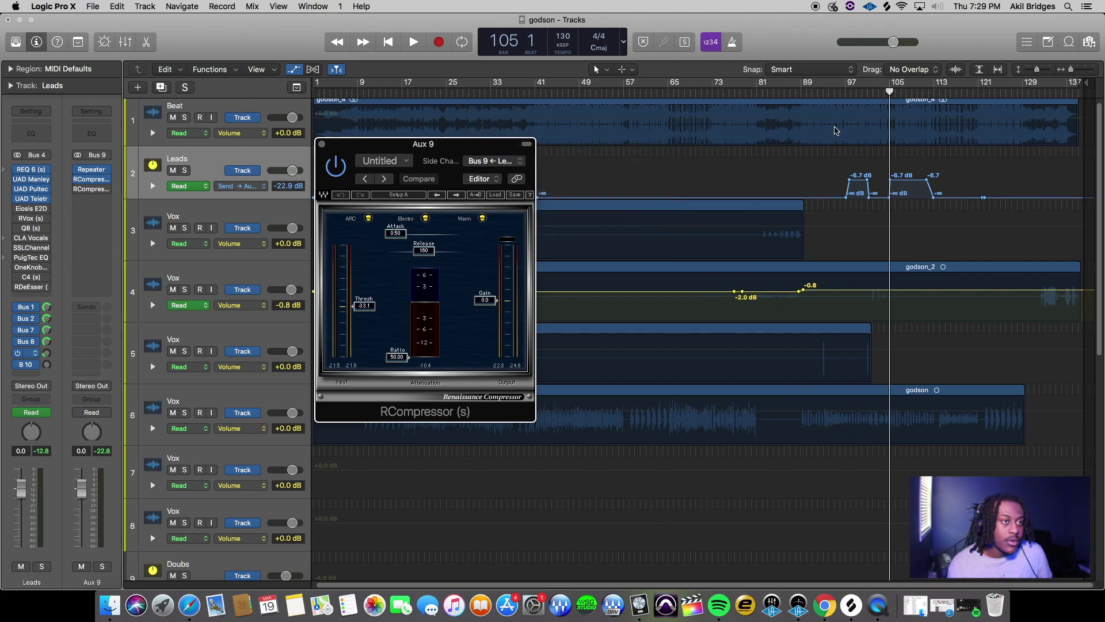
click(879, 94)
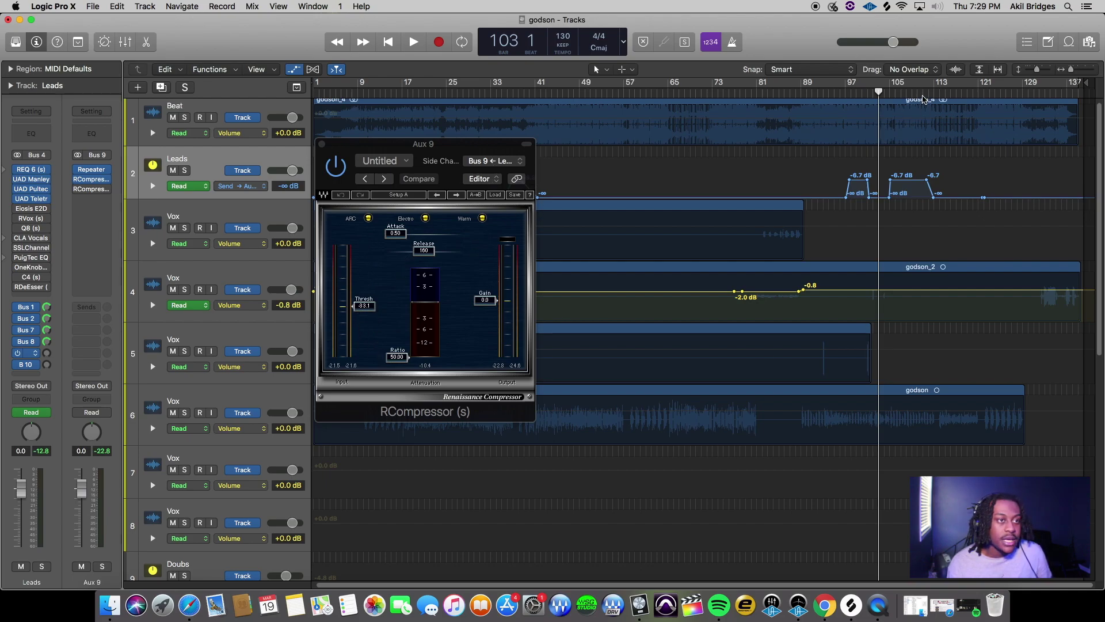
Drop the RCompressor threshold to -60.0 and audition the ducking with Leads soloed
drag(364, 306, 364, 356)
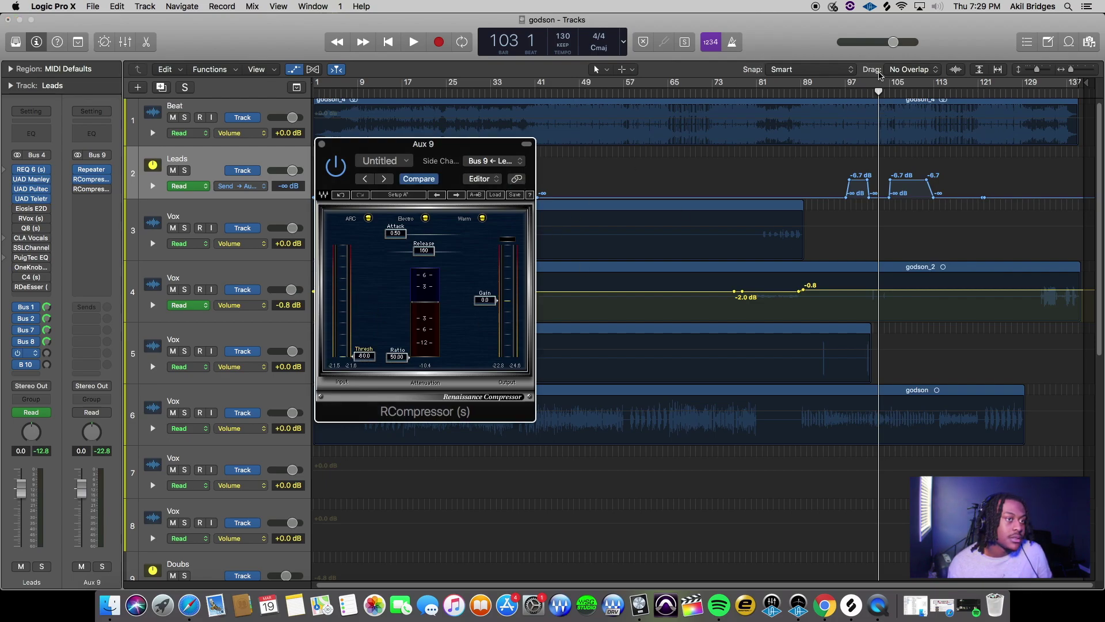
click(883, 92)
key(space)
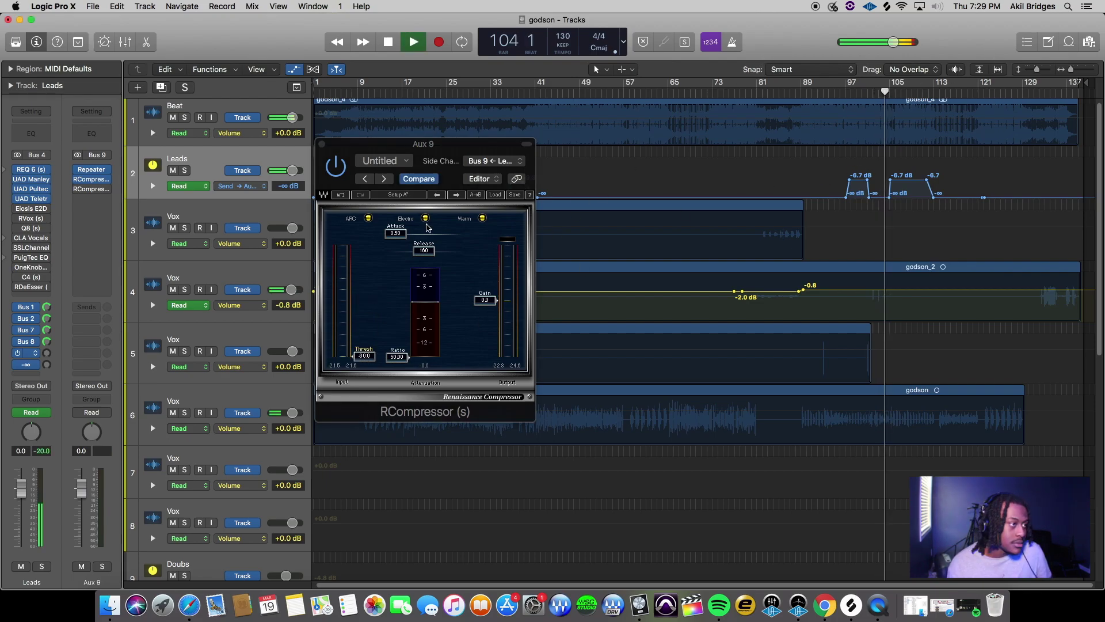
click(433, 151)
drag(432, 151, 627, 133)
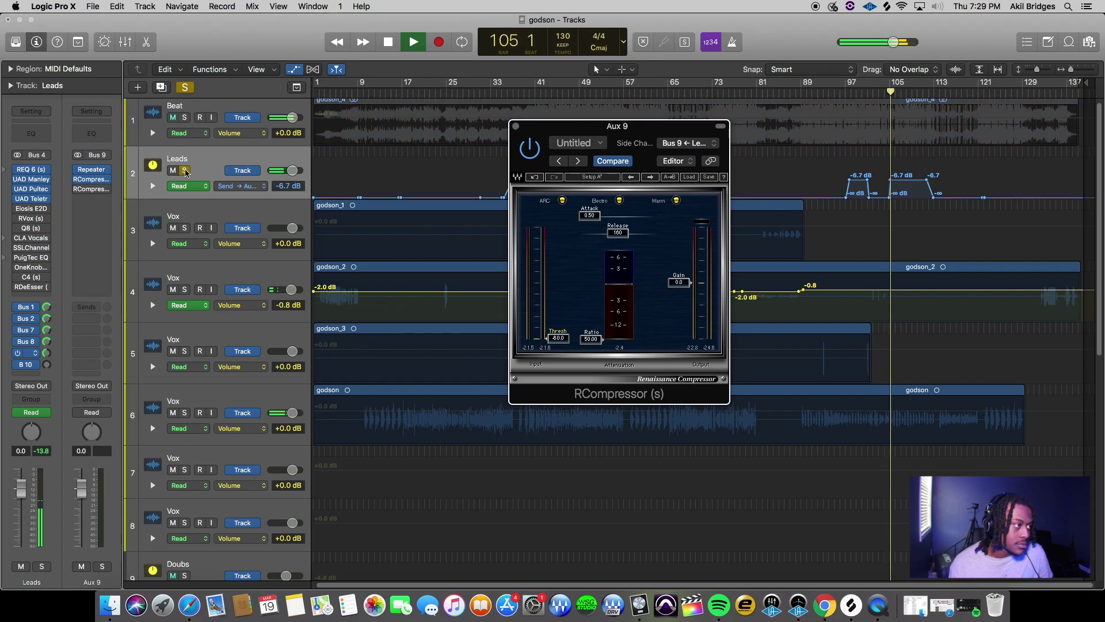
click(184, 171)
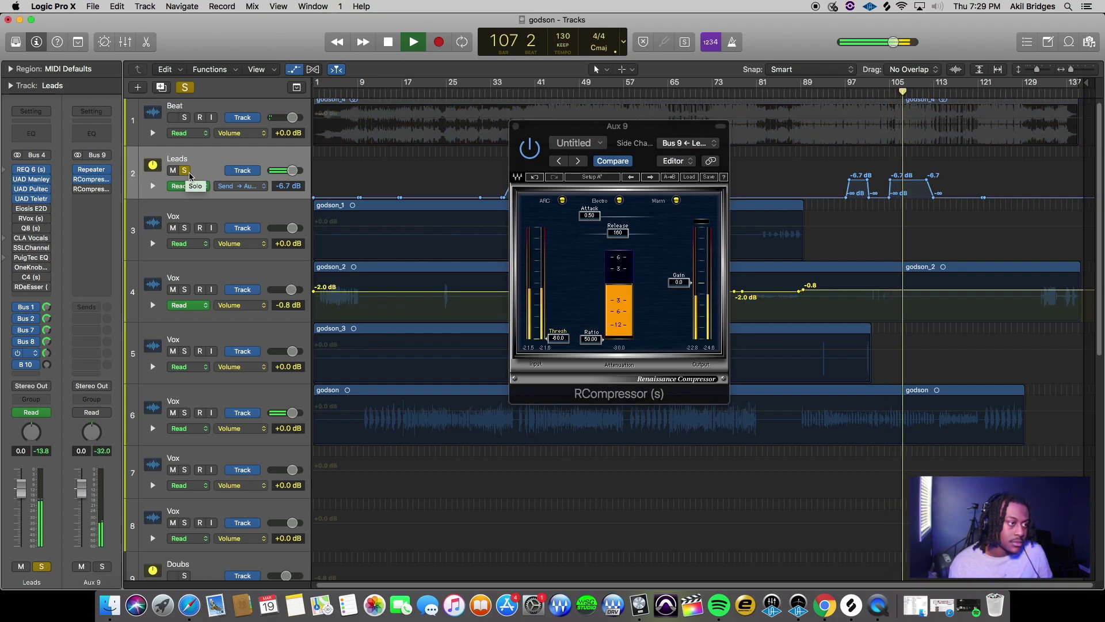
click(562, 340)
key(space)
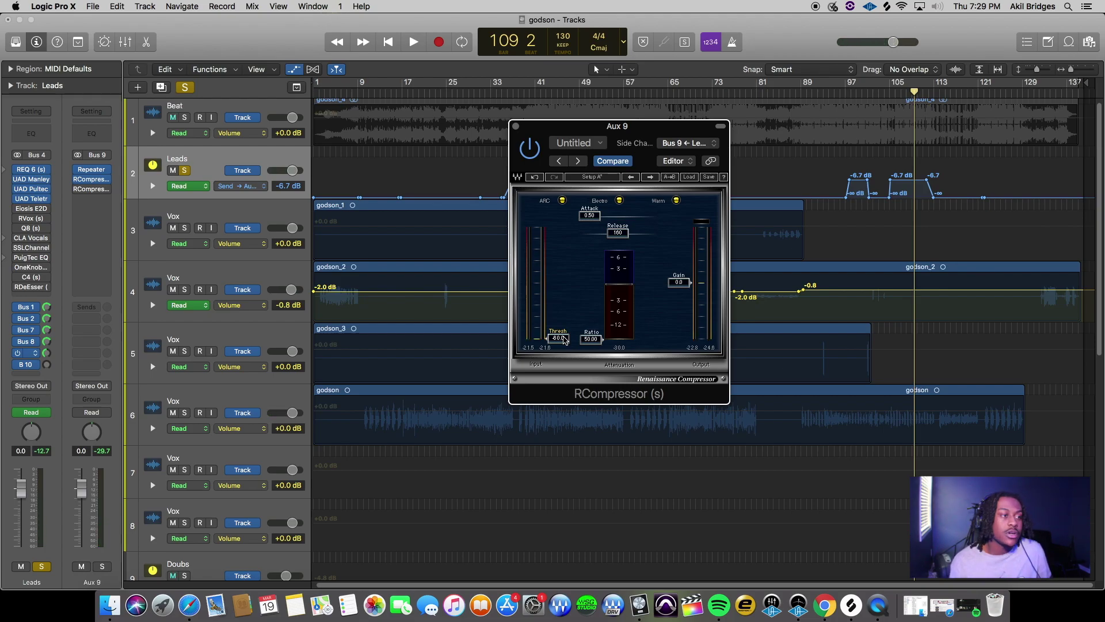
Raise the threshold to -33.4 and play from bar 103 with Leads unsoloed
drag(566, 340, 565, 295)
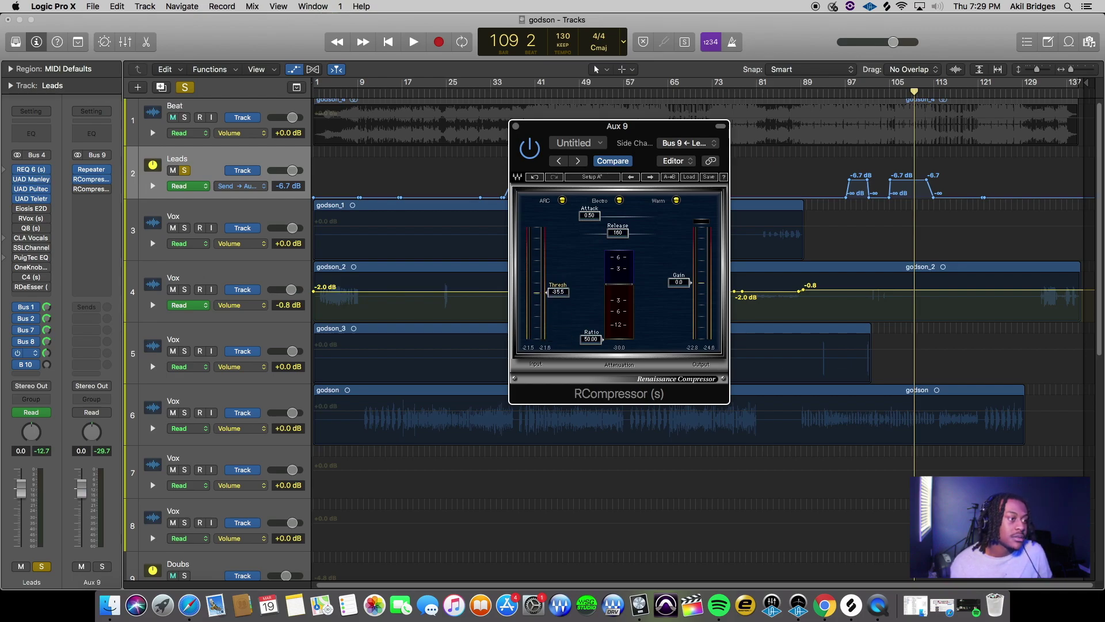
click(887, 96)
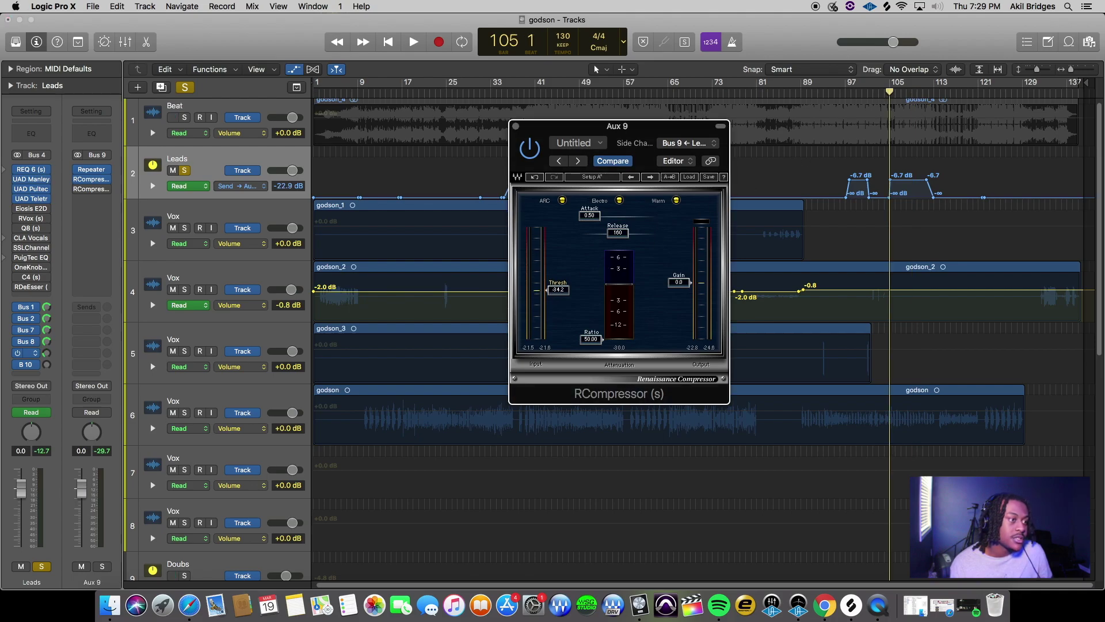
click(879, 95)
key(space)
click(184, 171)
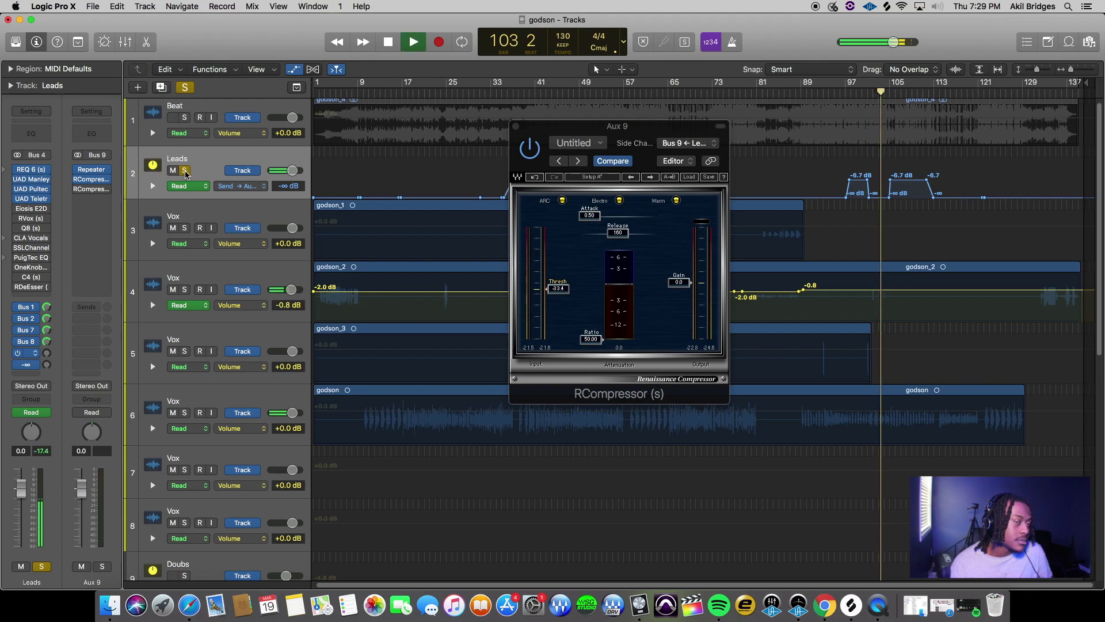
Close the RCompressor editor, stop playback, and select the Beat track
drag(694, 133, 626, 70)
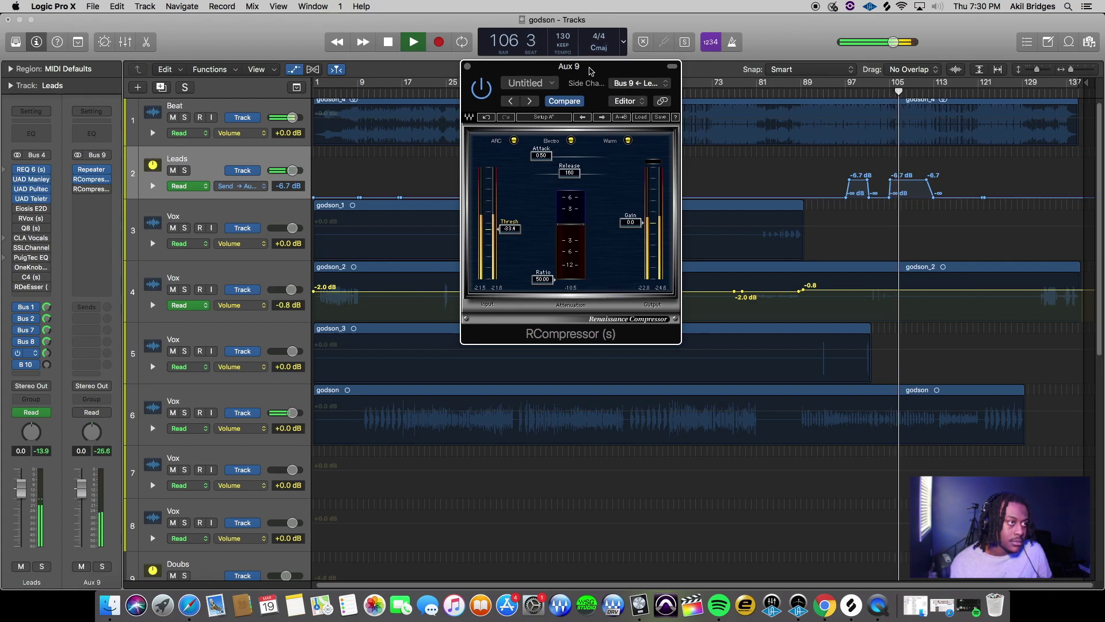
drag(469, 66, 571, 92)
click(570, 91)
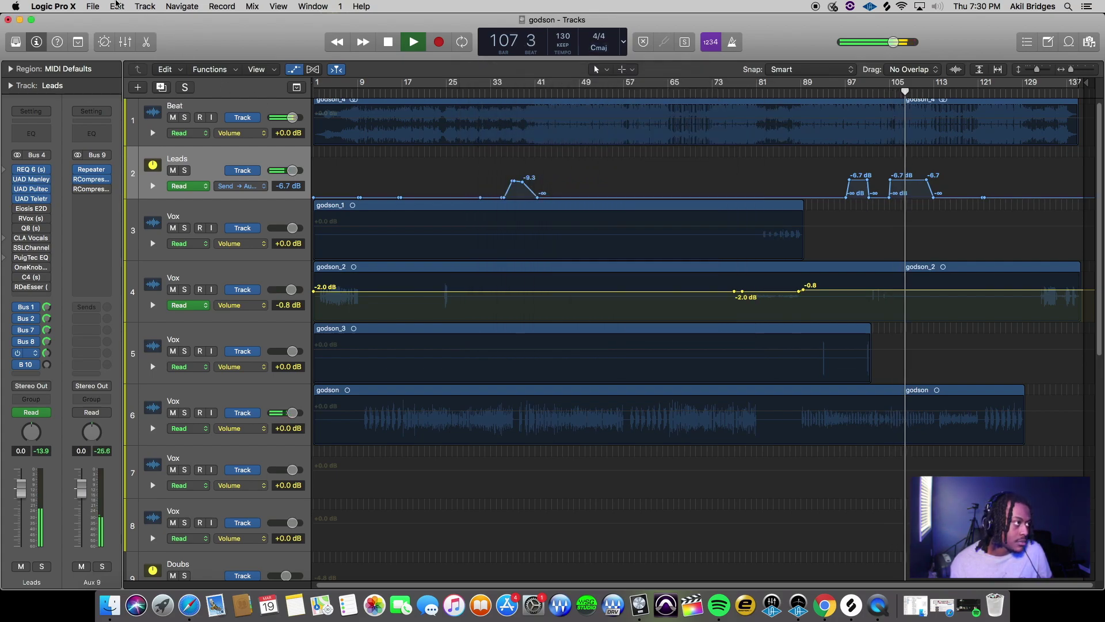
scroll(733, 298, down, 3)
scroll(728, 299, up, 4)
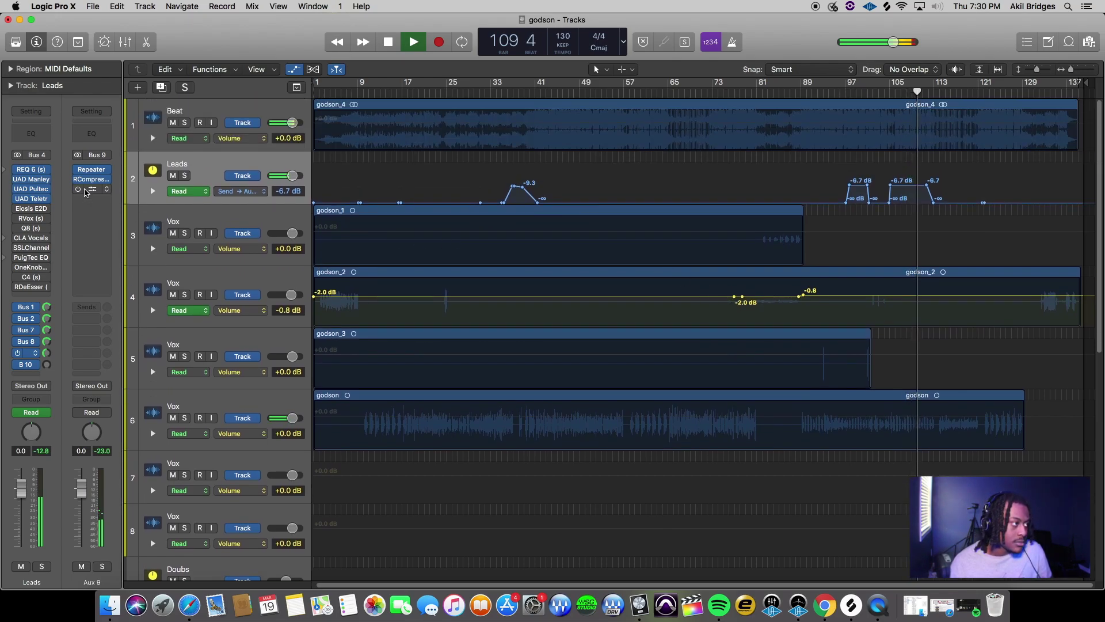
click(86, 179)
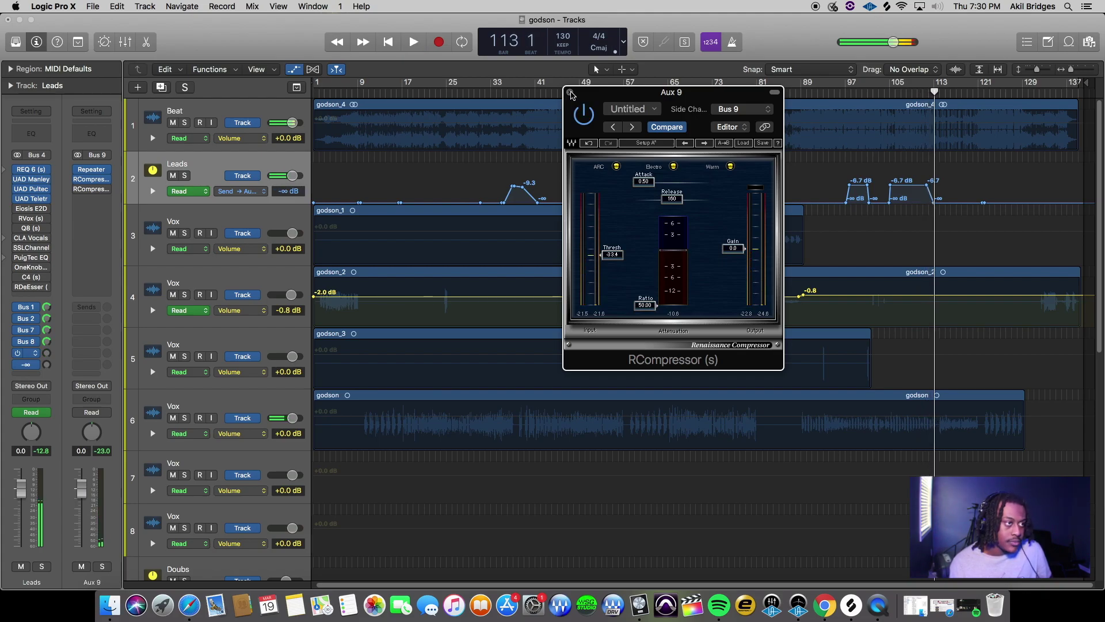
click(571, 93)
key(space)
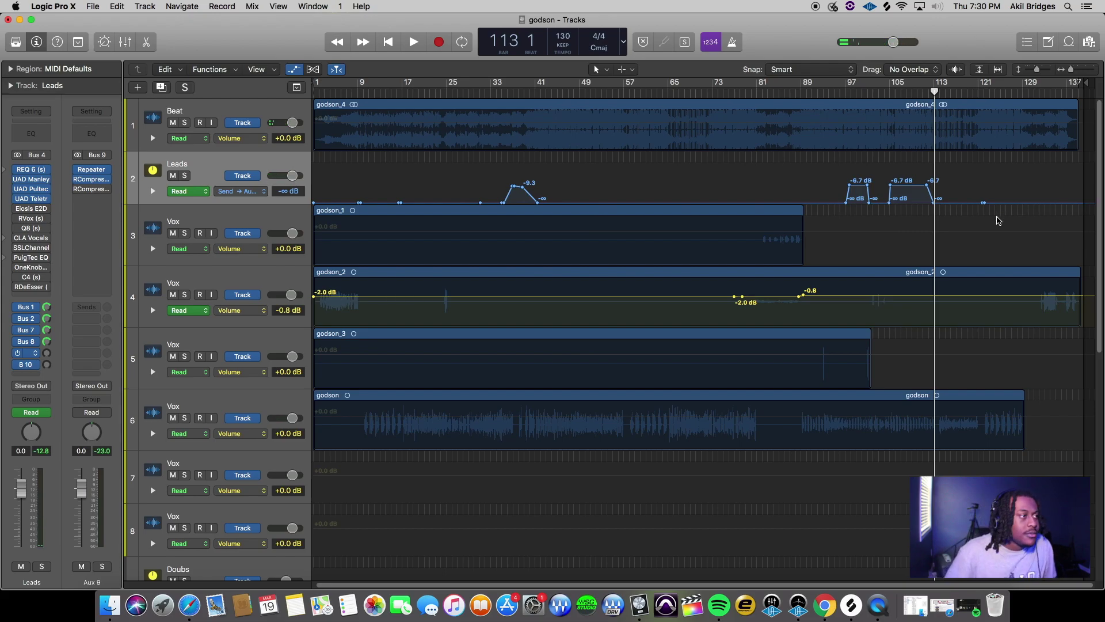
click(184, 109)
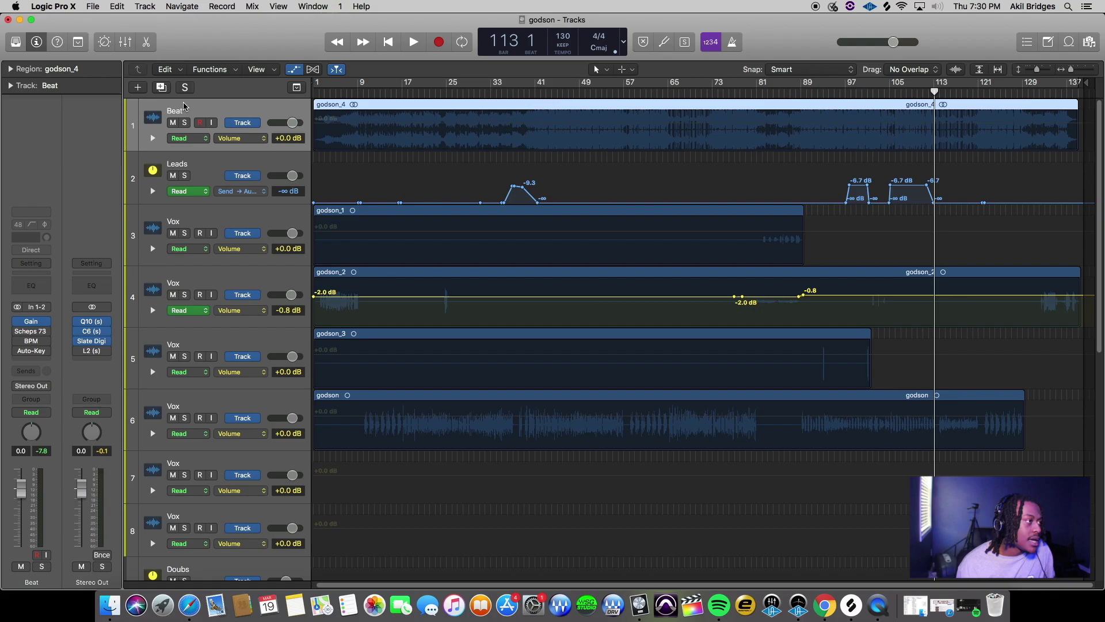
Open the Beat track's Scheps 73 EQ window and position it over the tracks
click(31, 336)
drag(315, 45, 731, 50)
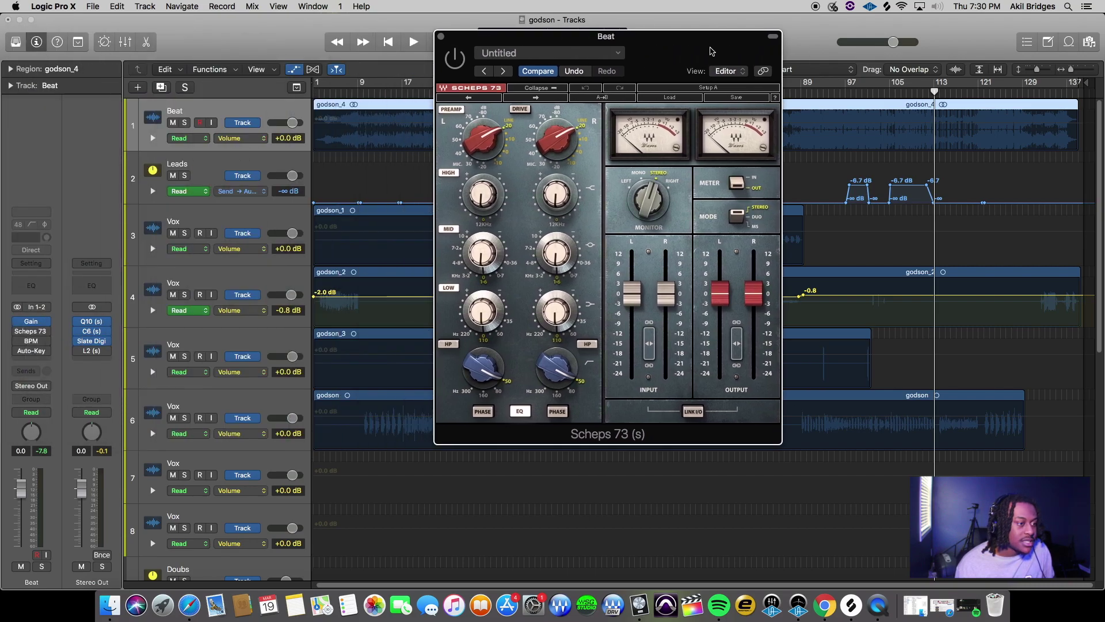
drag(707, 53, 655, 60)
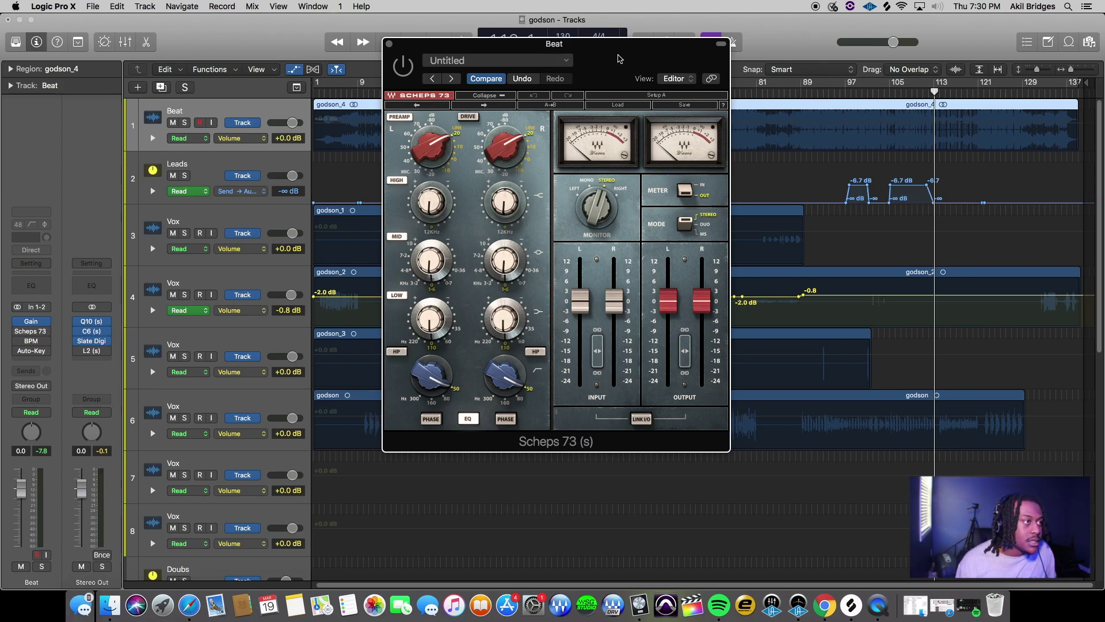
drag(619, 59, 651, 137)
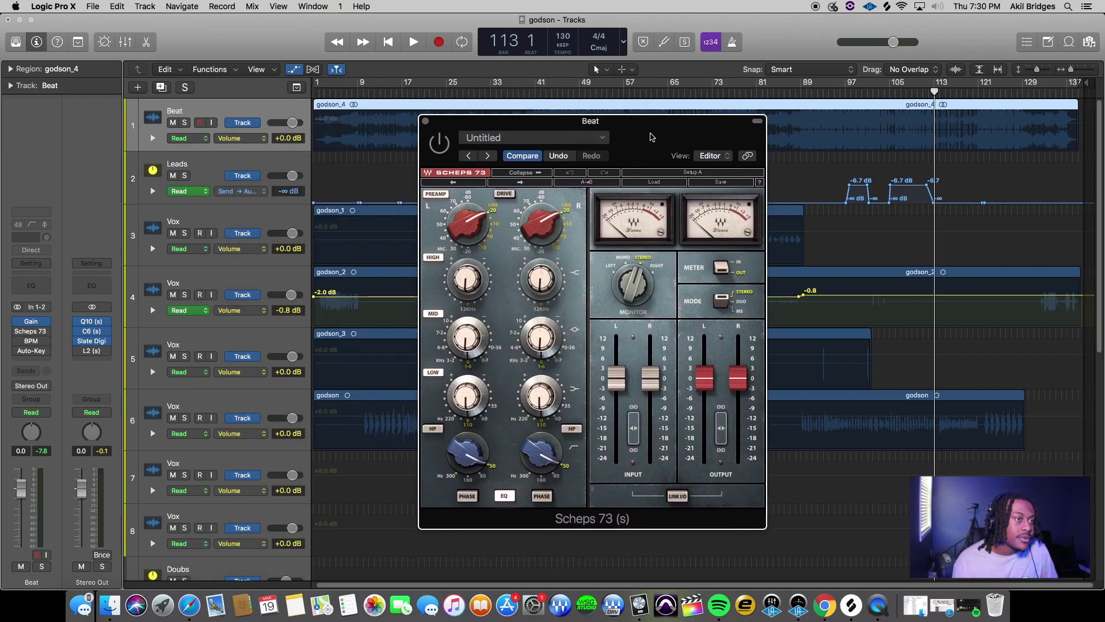
drag(651, 136, 560, 140)
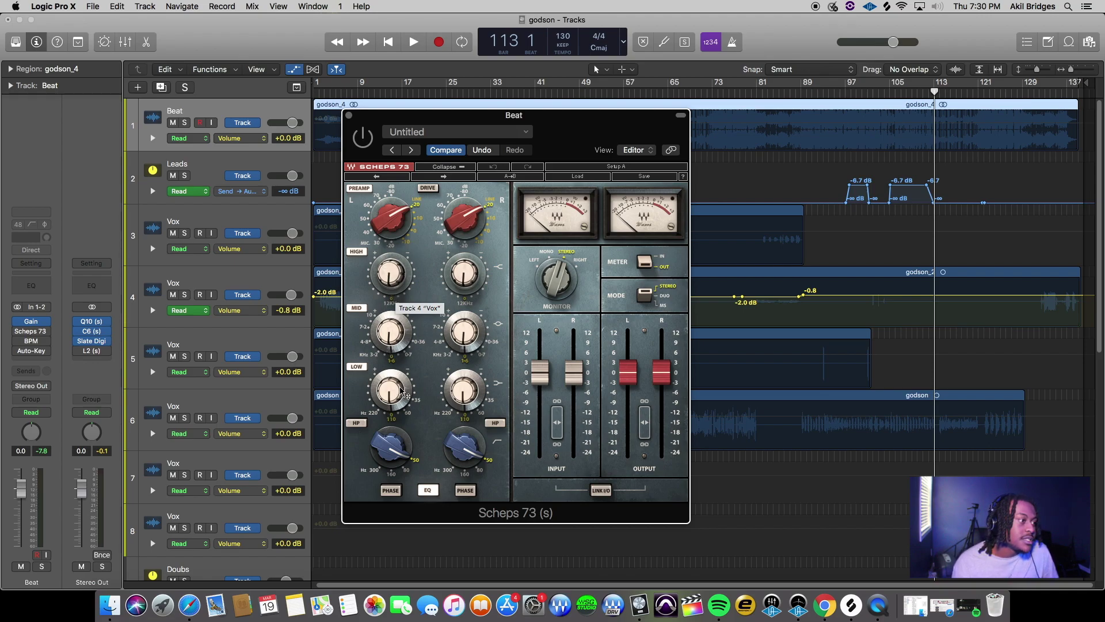
drag(570, 133, 651, 174)
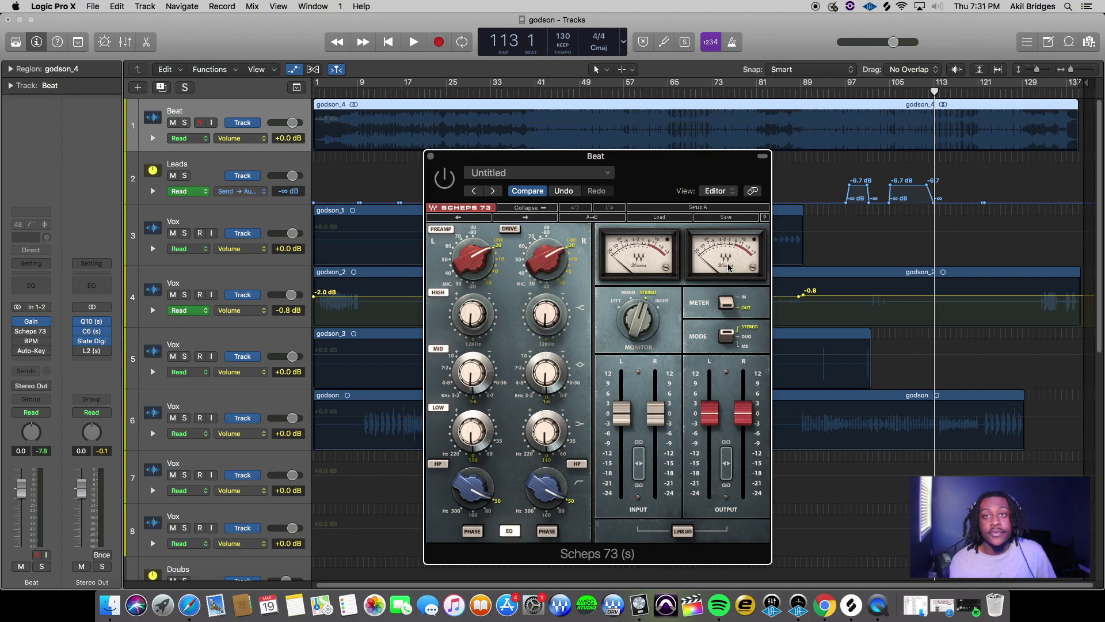
drag(727, 167, 648, 109)
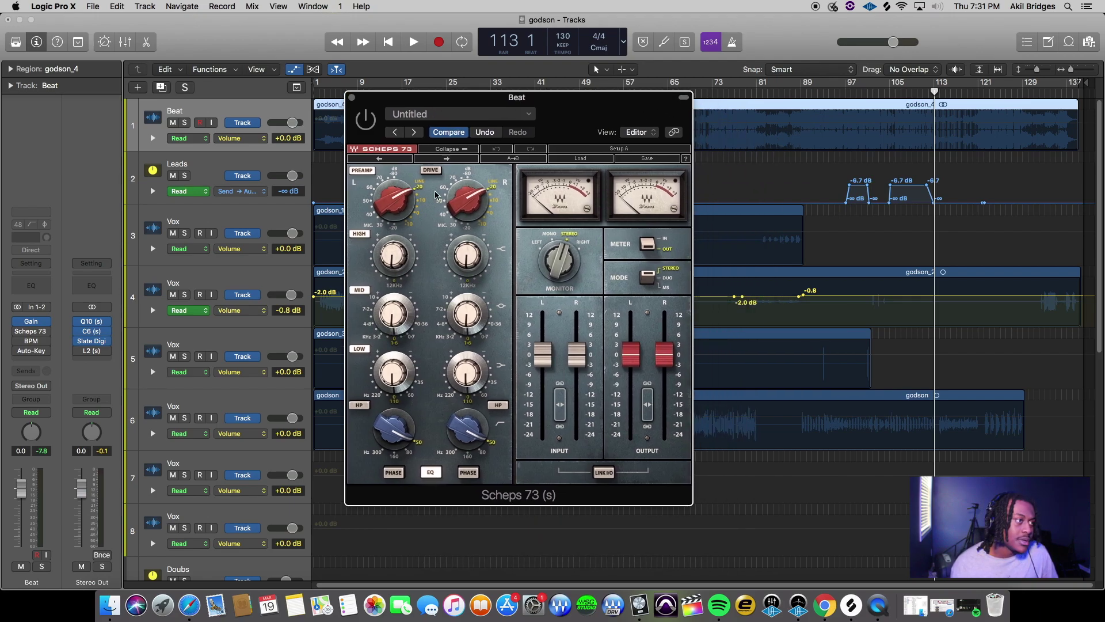
drag(583, 112, 578, 92)
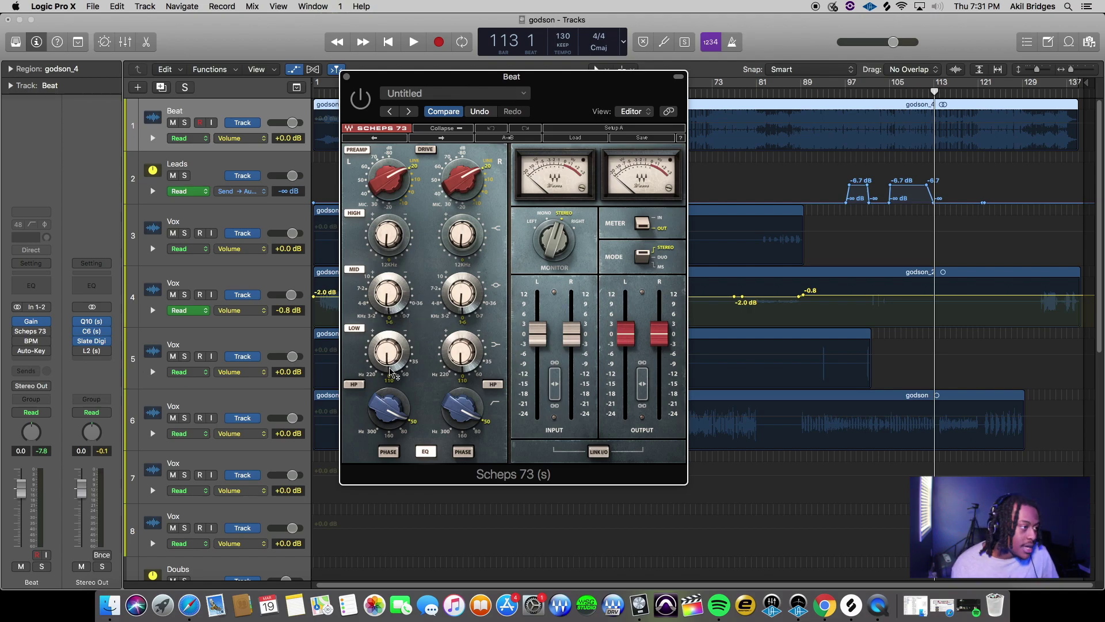
Lower the Scheps 73 window and move the playhead to bar 86
mouse_move(396, 362)
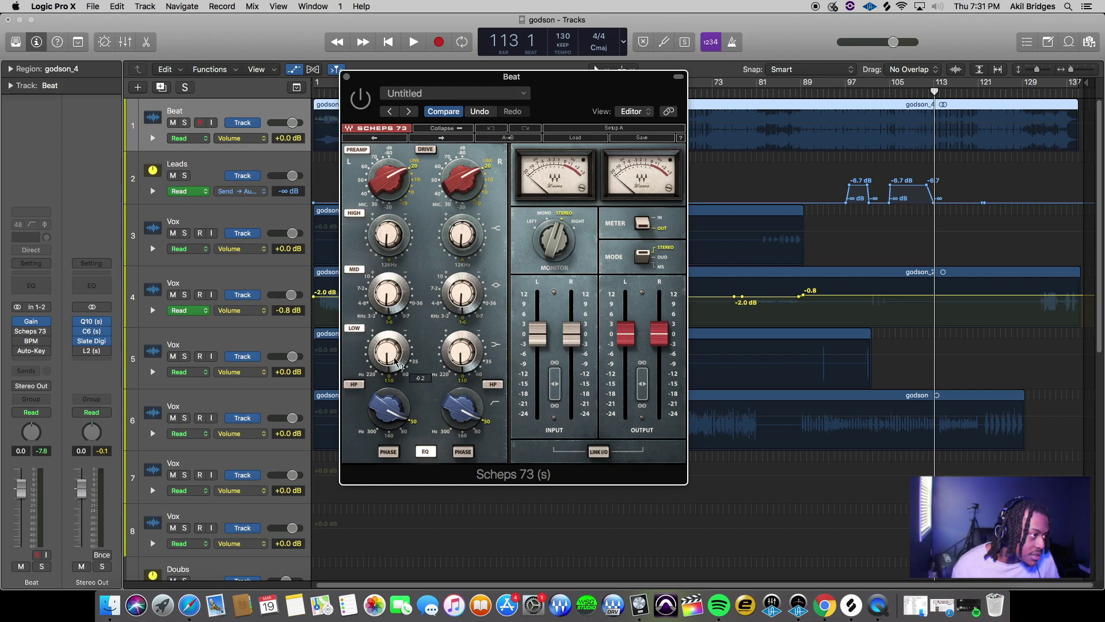
drag(568, 104, 561, 252)
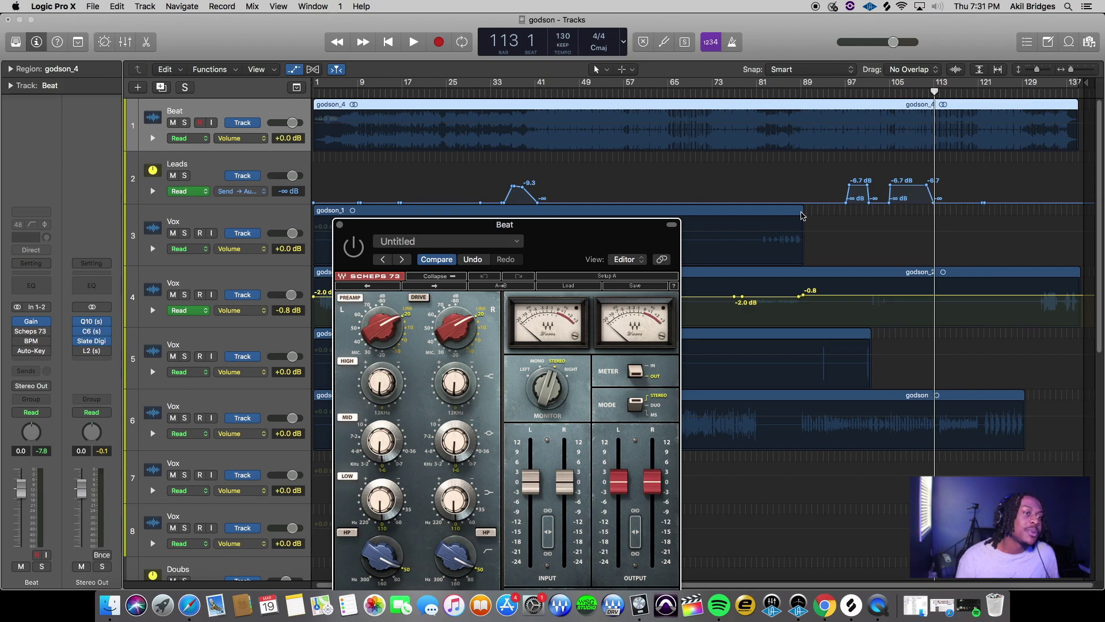
click(784, 92)
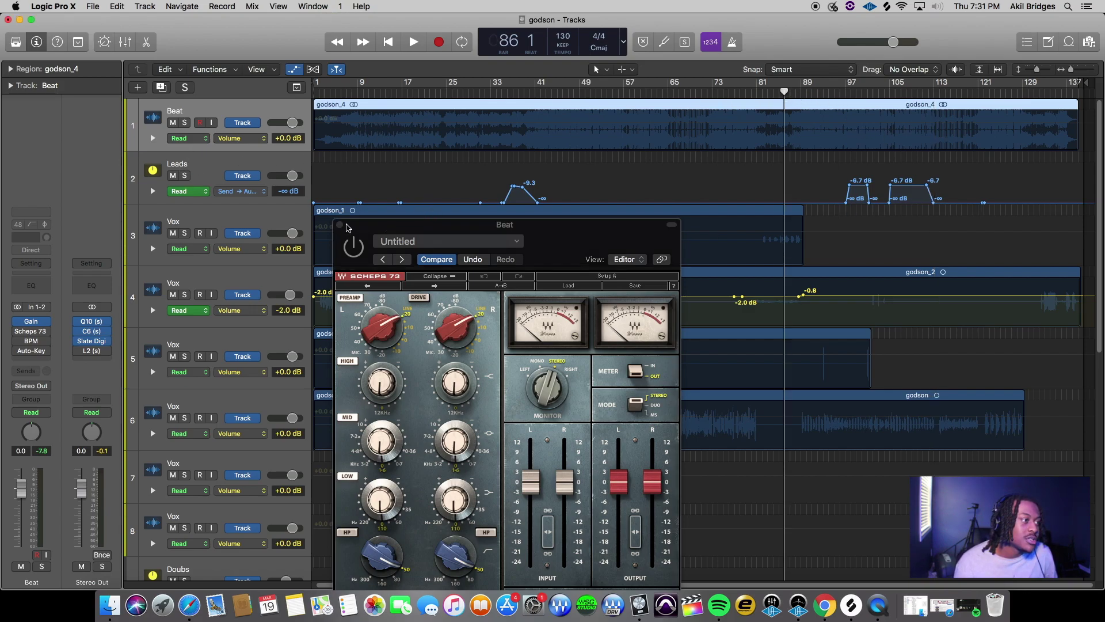
click(354, 244)
Play the beat through the Scheps 73 EQ from bar 97, then stop
drag(443, 223, 512, 155)
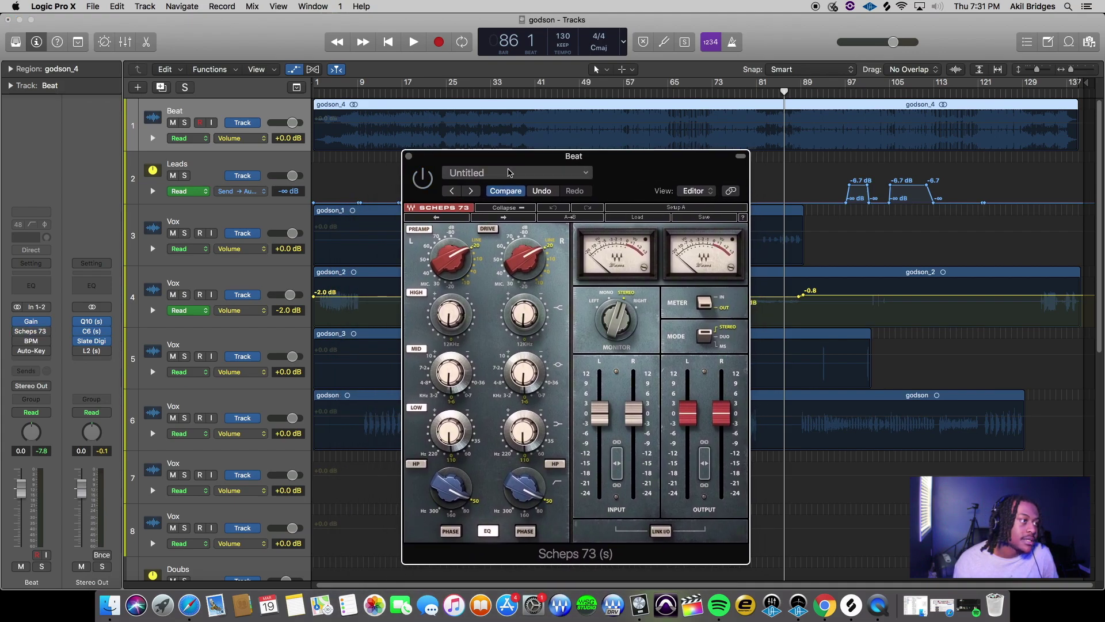
drag(622, 158, 541, 169)
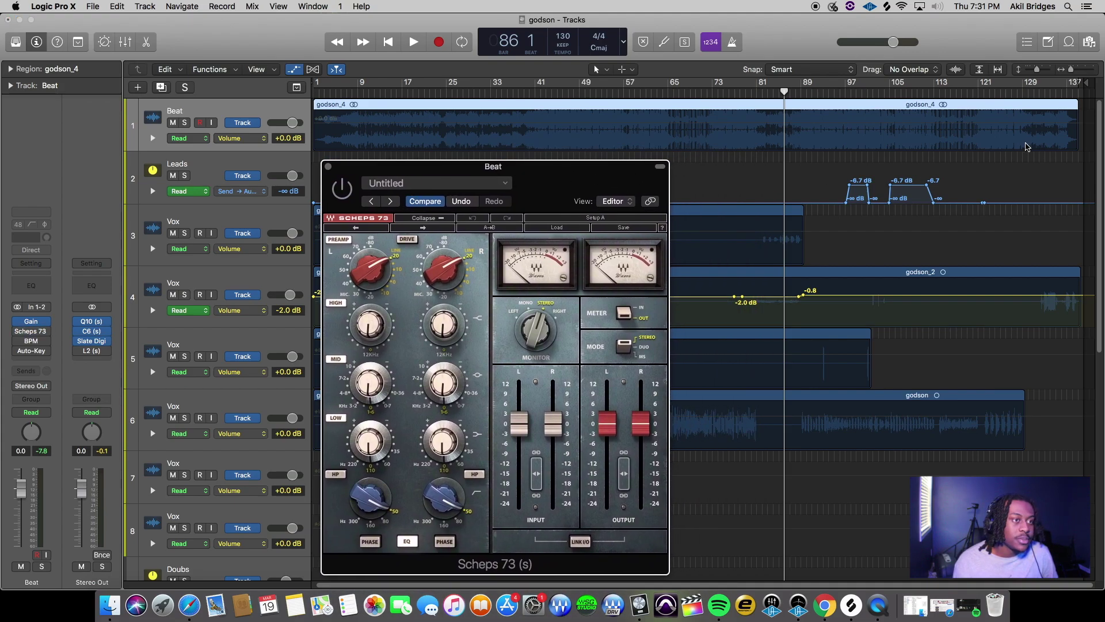
click(847, 92)
key(space)
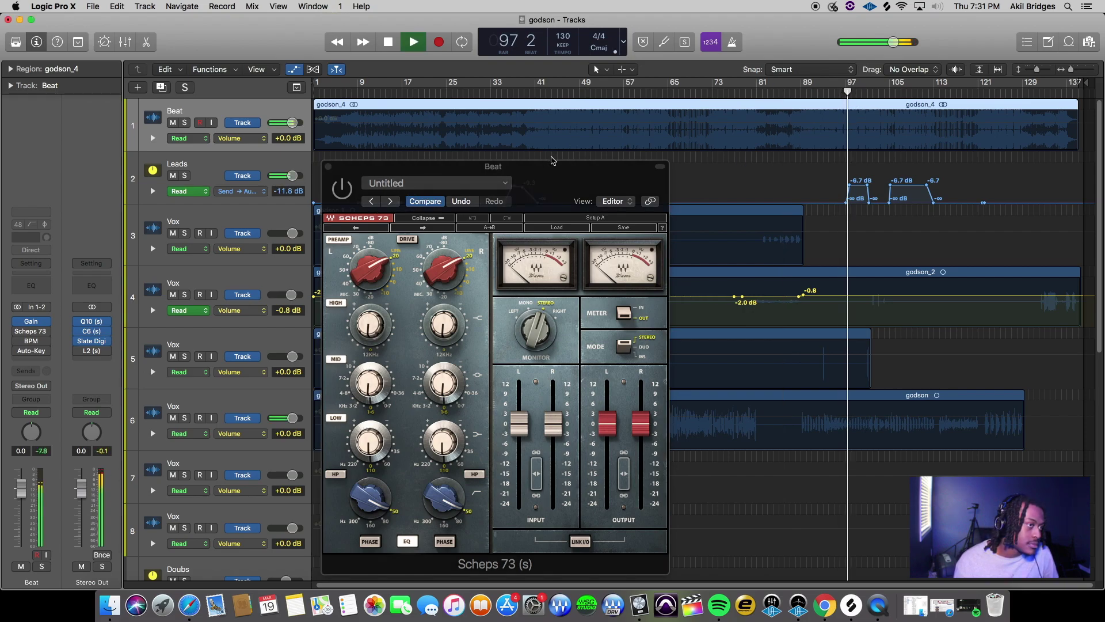
drag(552, 160, 580, 105)
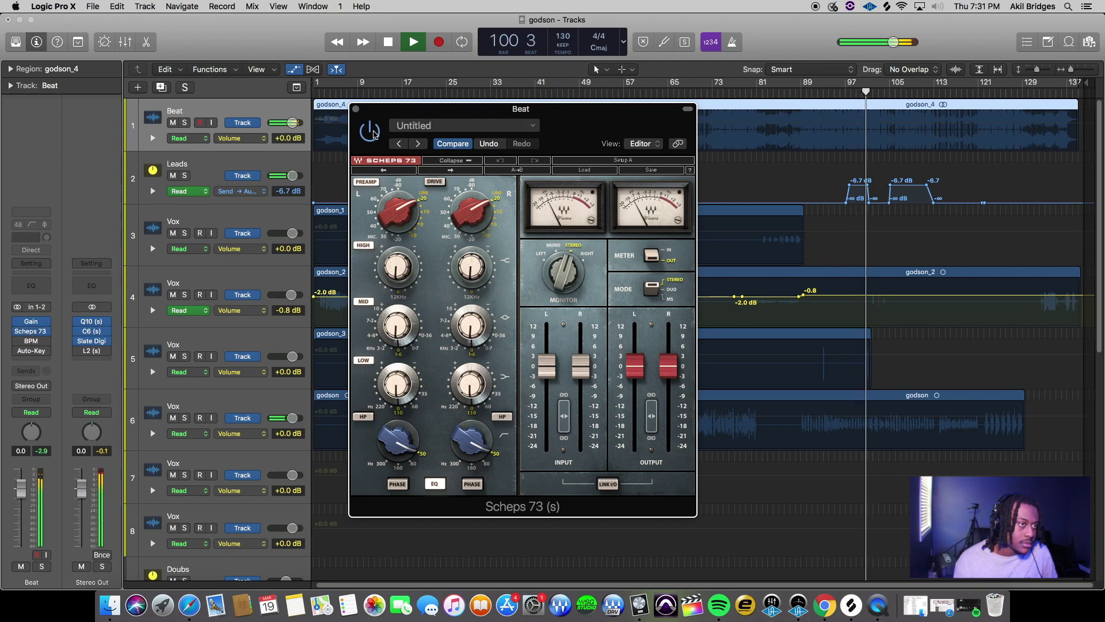
key(space)
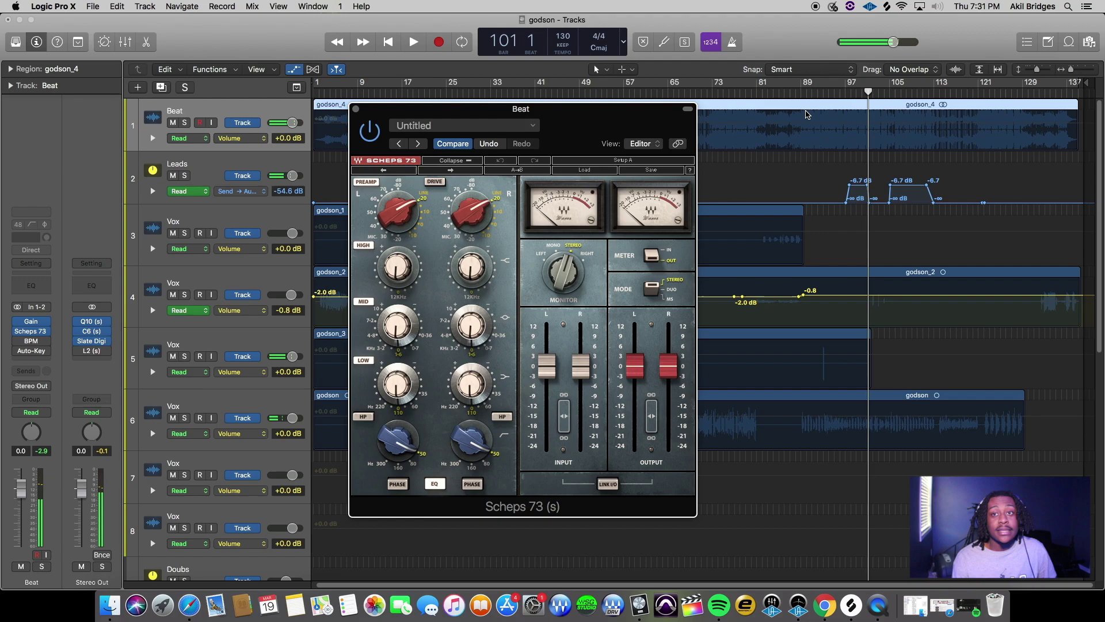
Play the EQ'd beat again from bar 104 and close the Scheps 73 window
drag(627, 116, 639, 115)
click(883, 94)
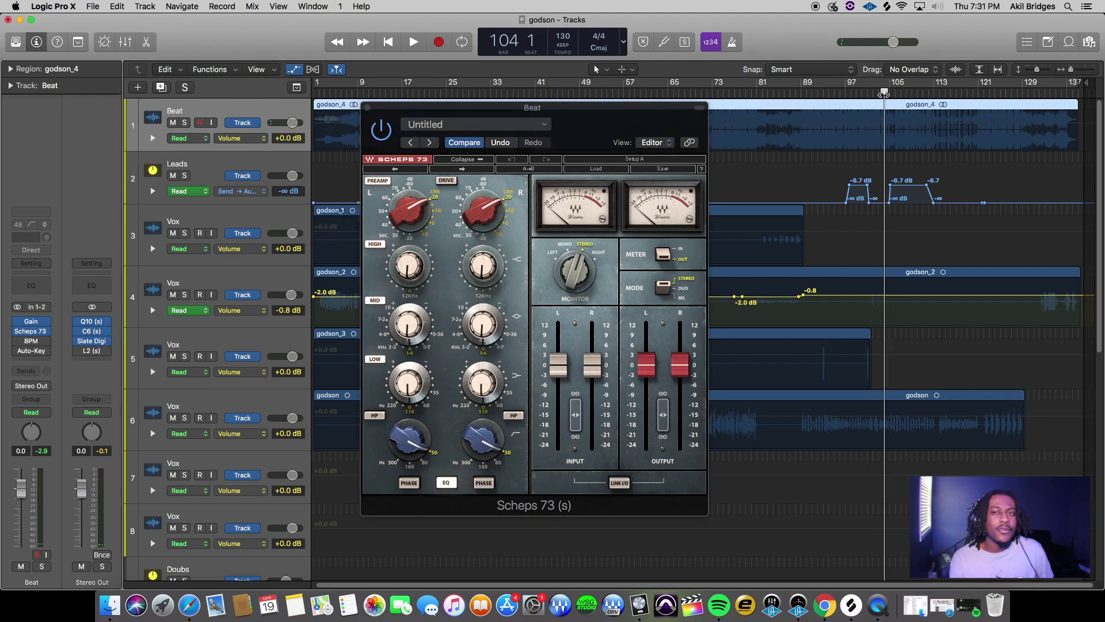
click(376, 134)
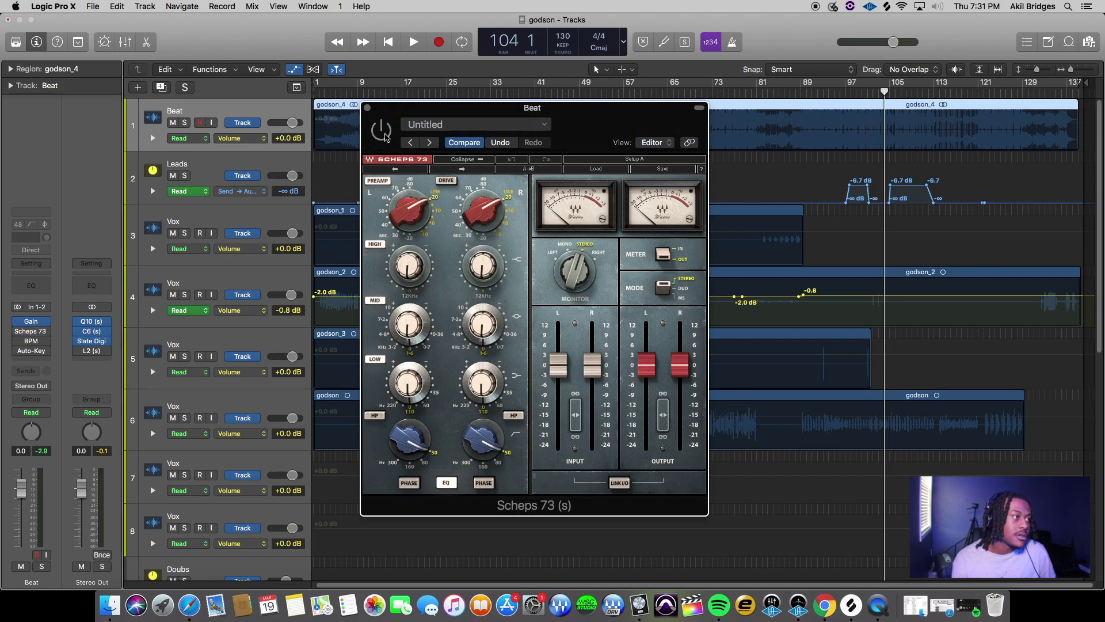
key(space)
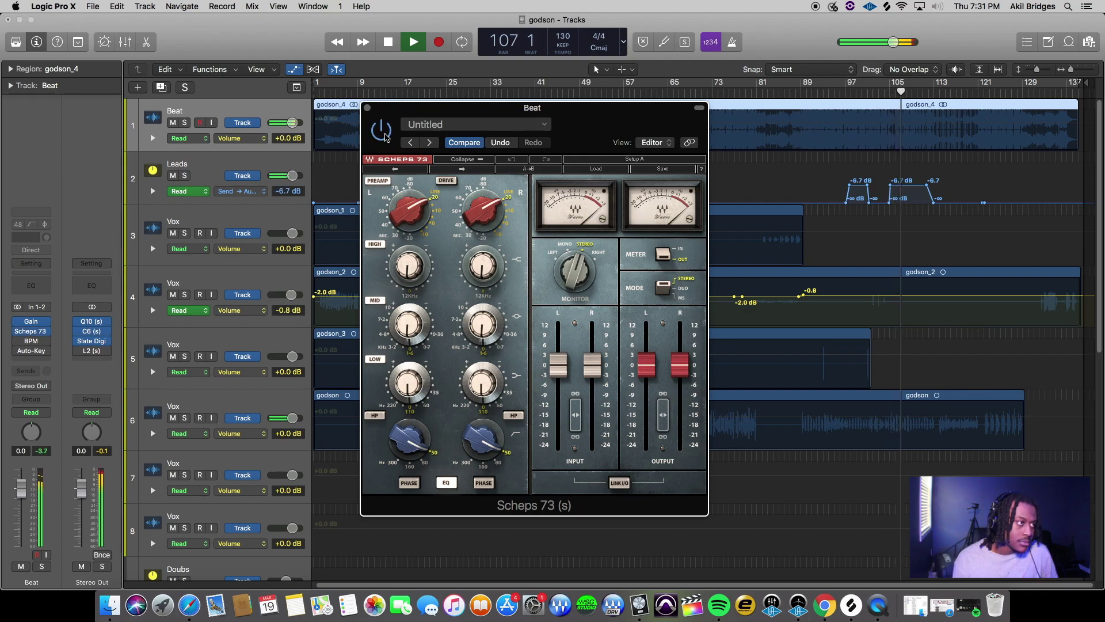
drag(385, 137, 379, 99)
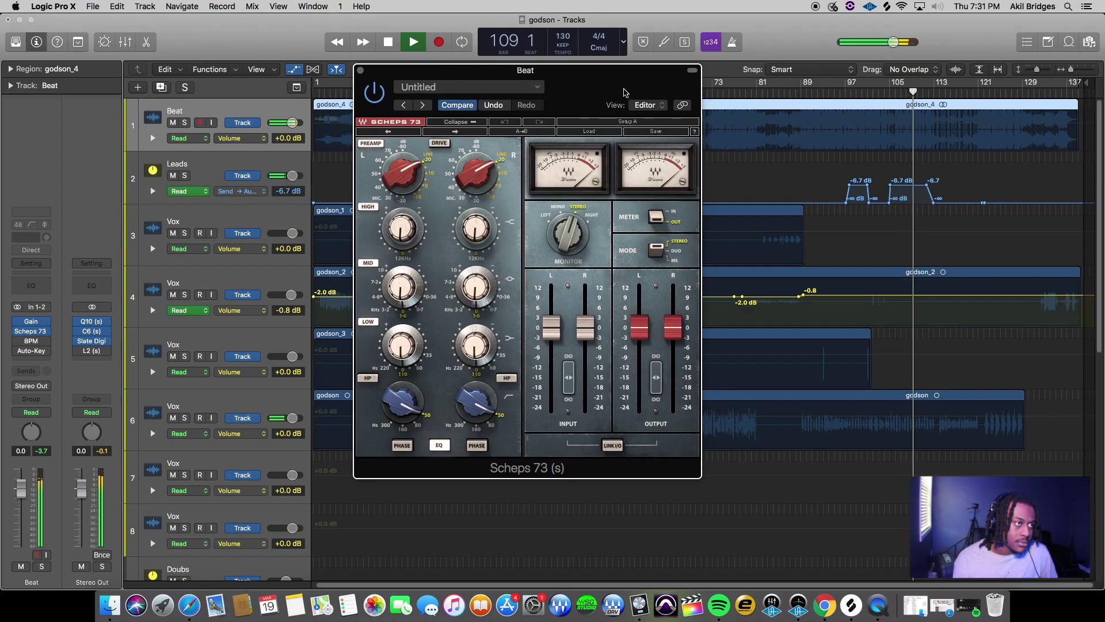
drag(626, 92, 933, 86)
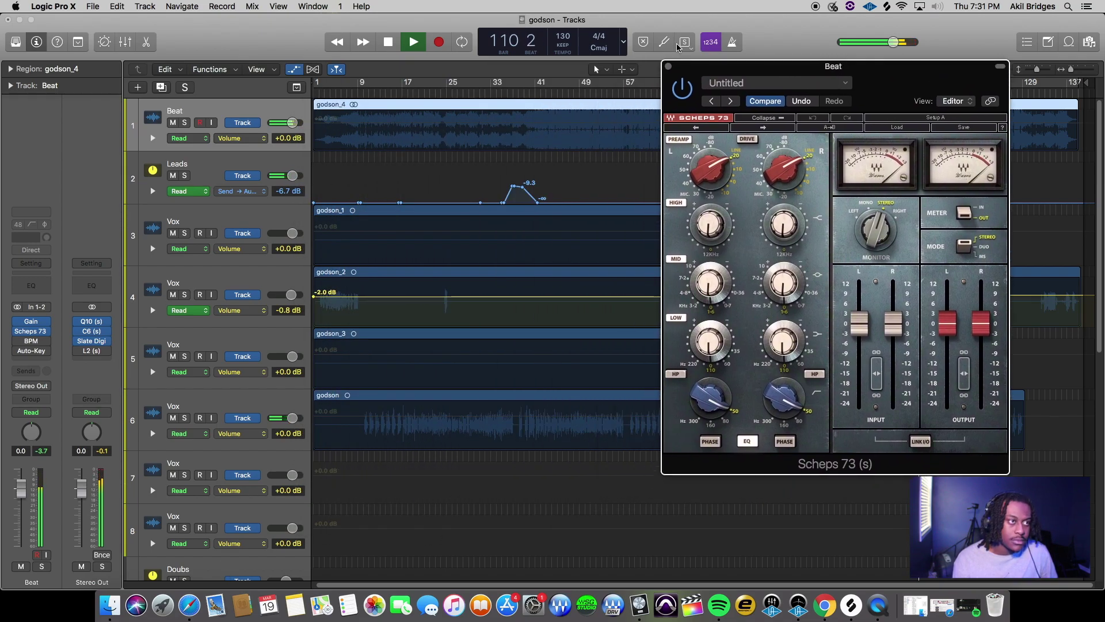
click(668, 66)
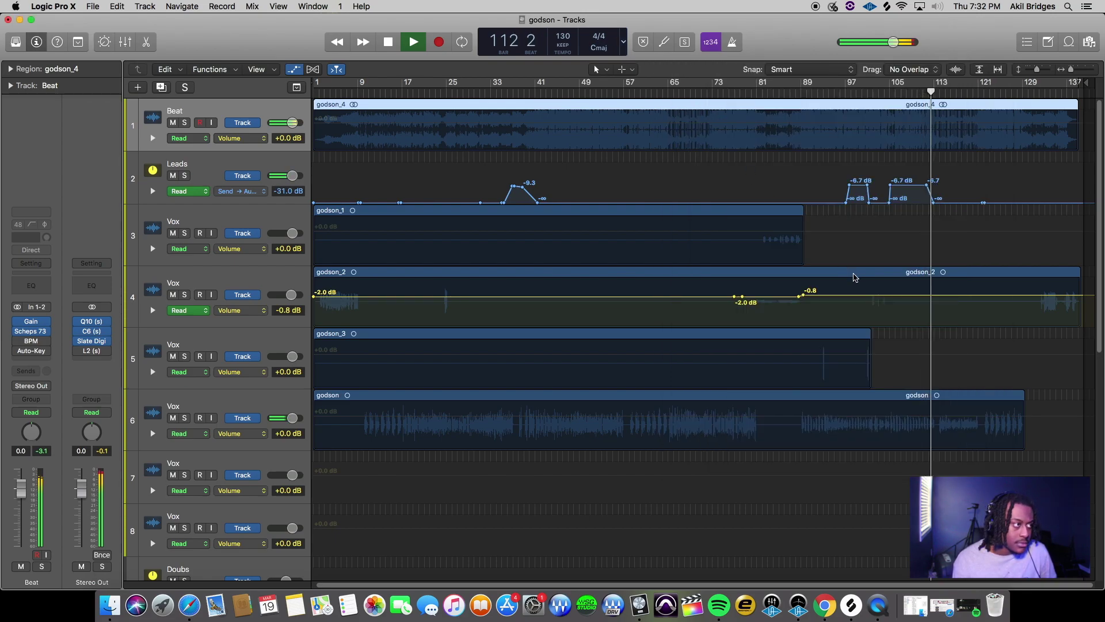
Halt playback near bar 112 and put the playhead back at bar 29
key(space)
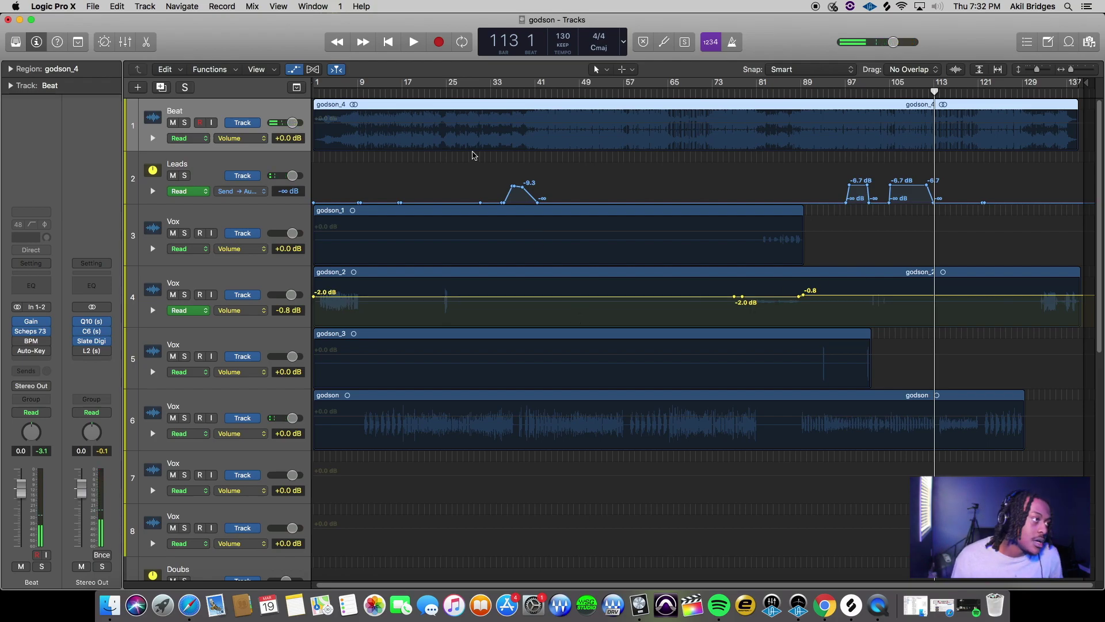
click(469, 93)
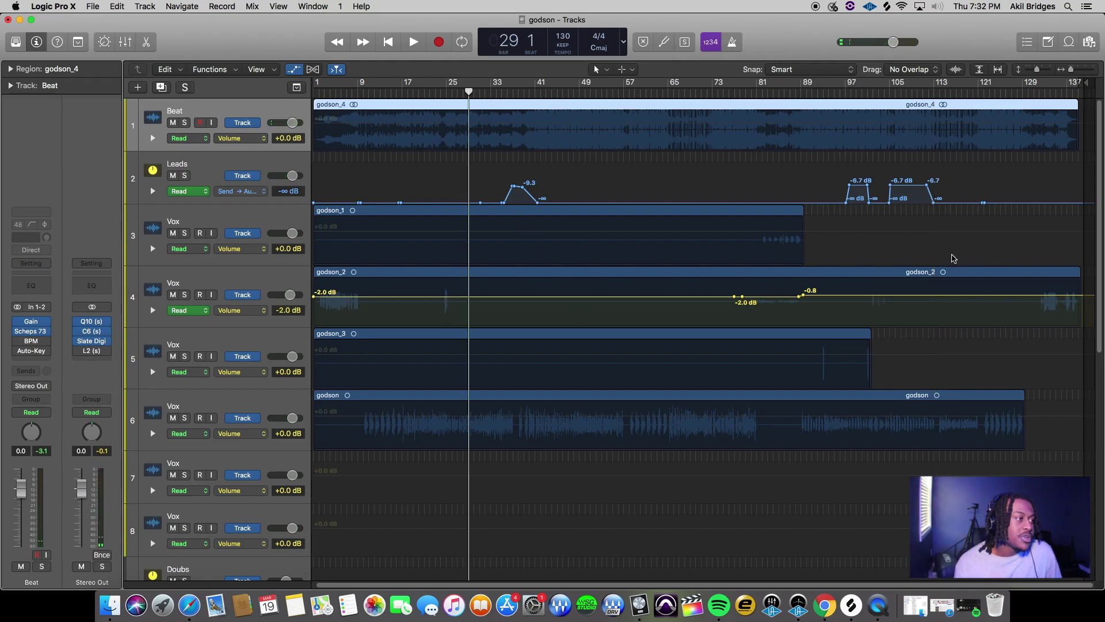
scroll(863, 276, down, 1)
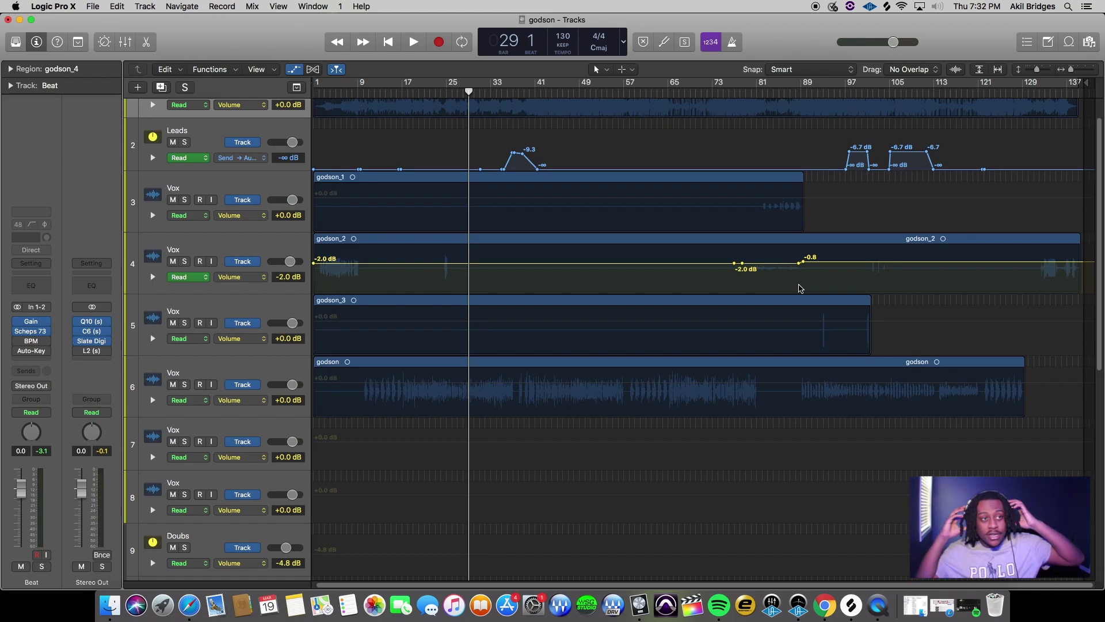